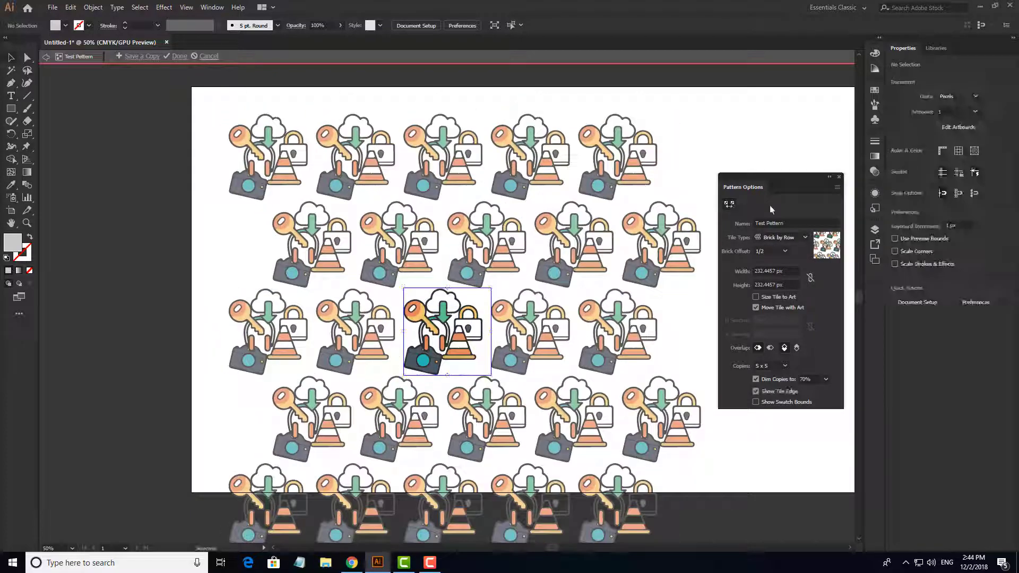
- Nudge the traffic cone slightly within the pattern tile before leaving pattern editing
drag(461, 353, 466, 360)
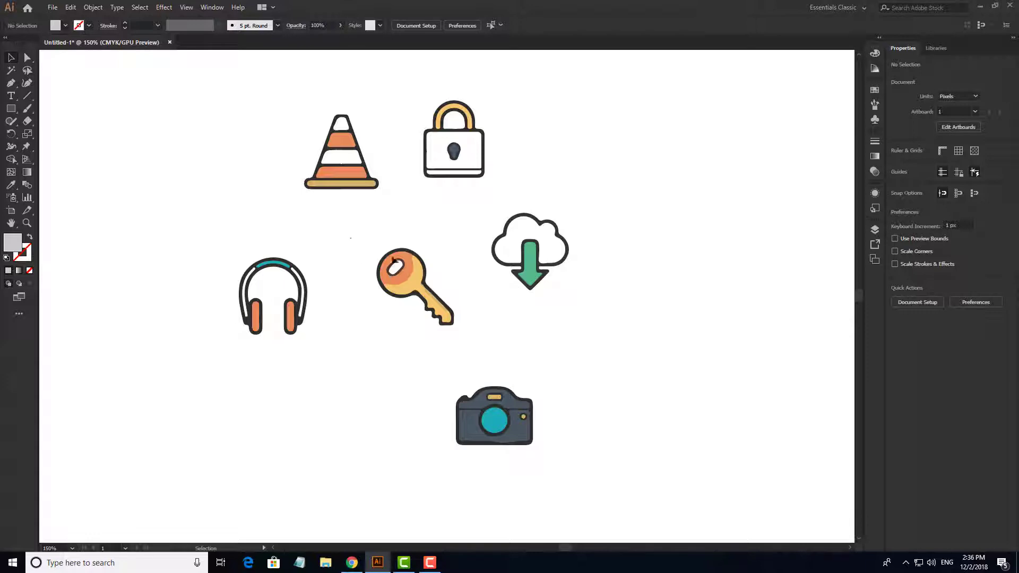
click(393, 260)
click(280, 263)
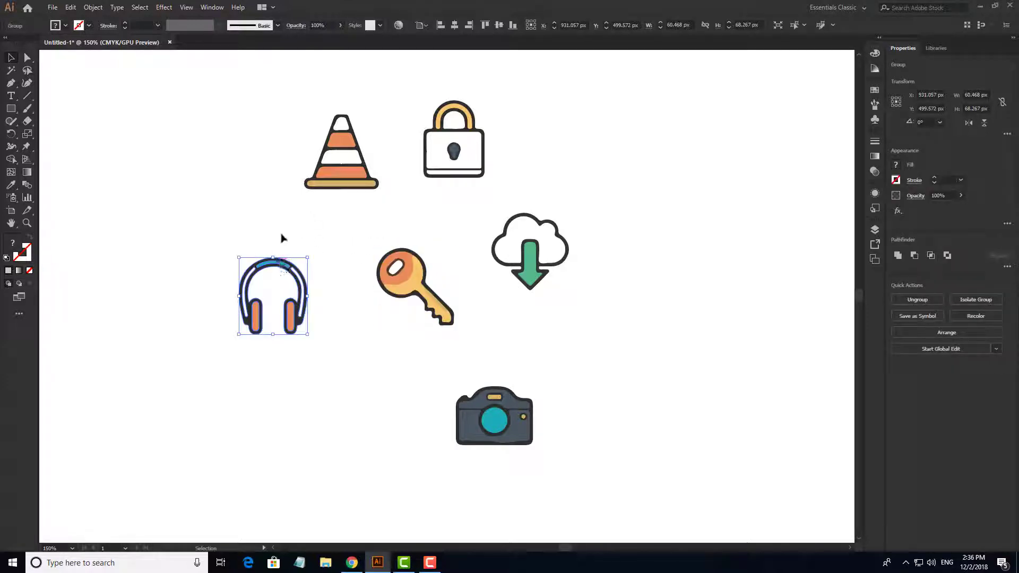
click(342, 171)
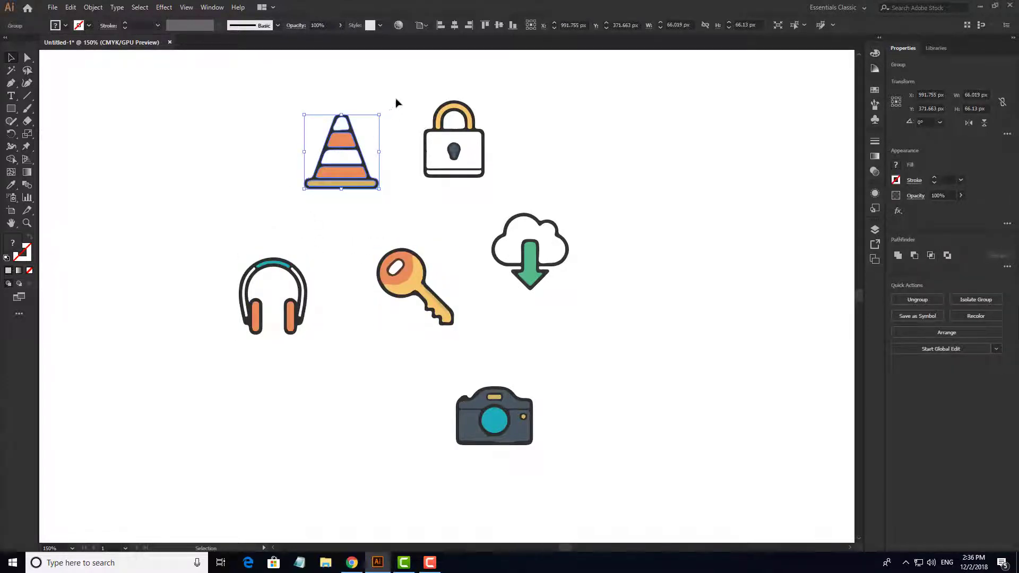
click(448, 142)
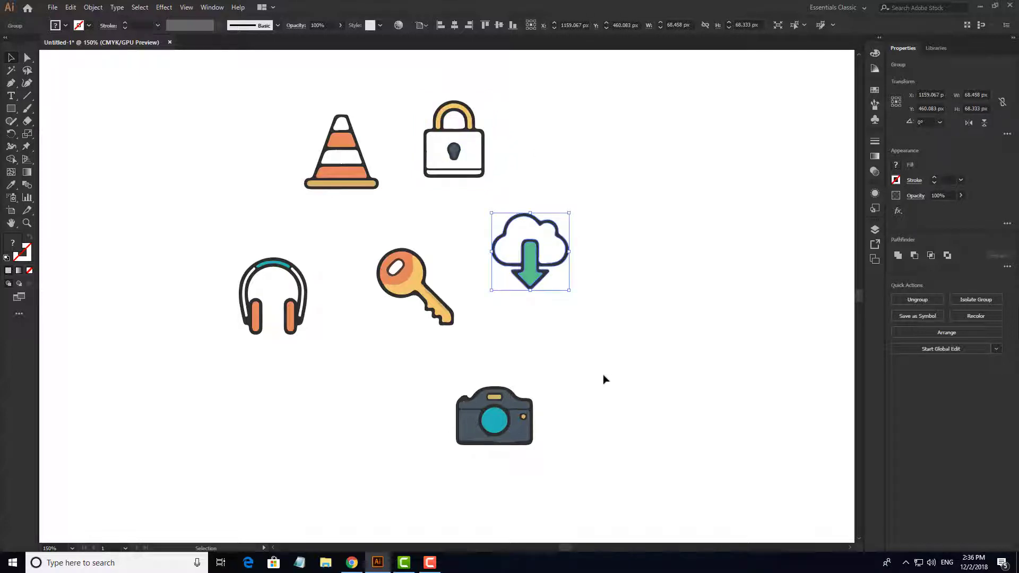
drag(588, 379, 524, 439)
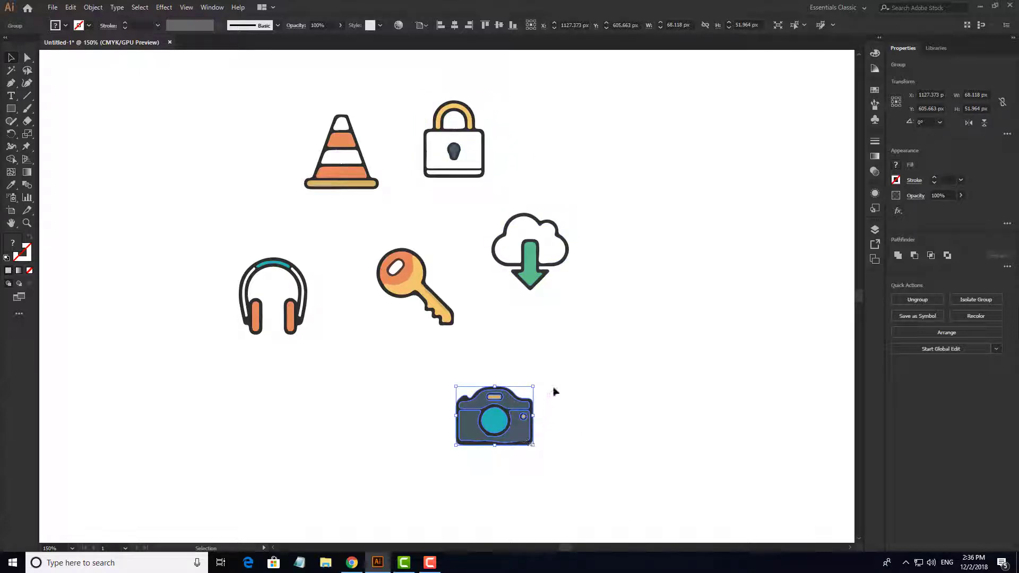
click(553, 366)
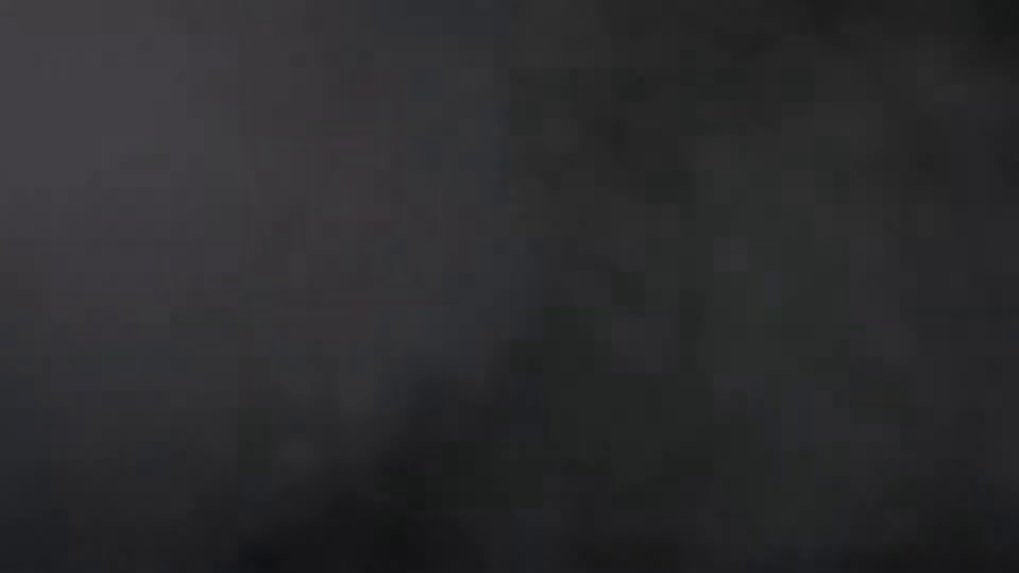
scroll(578, 327, down, 1)
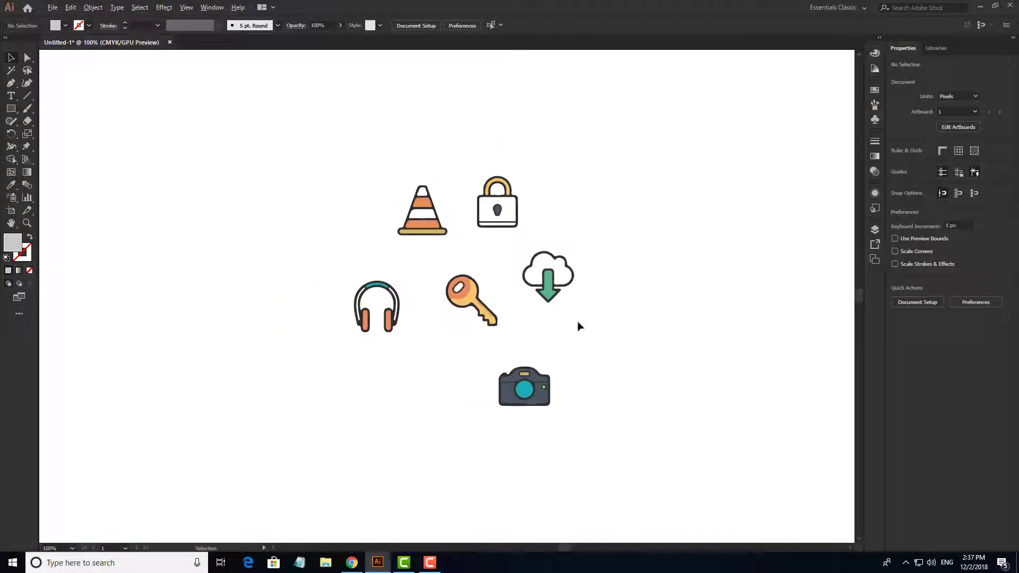
scroll(584, 328, down, 2)
drag(584, 328, 548, 290)
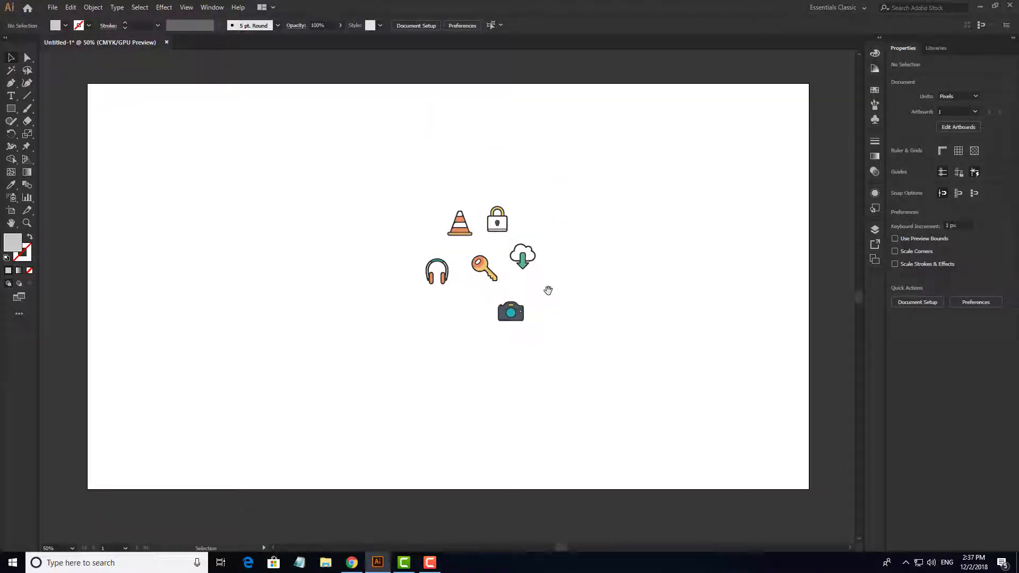
key(ctrl+a)
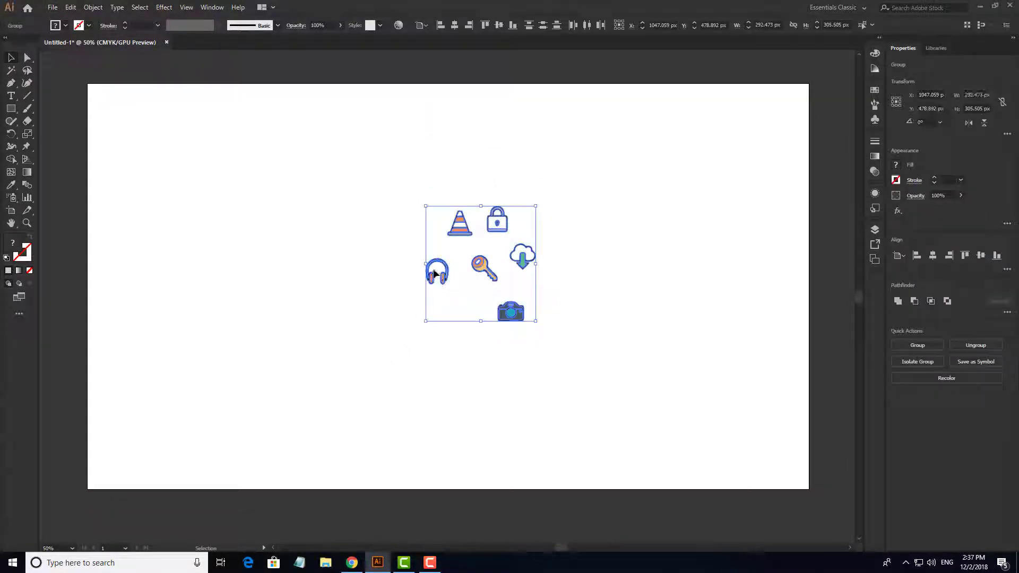
scroll(478, 260, up, 1)
scroll(473, 262, up, 3)
scroll(340, 285, down, 1)
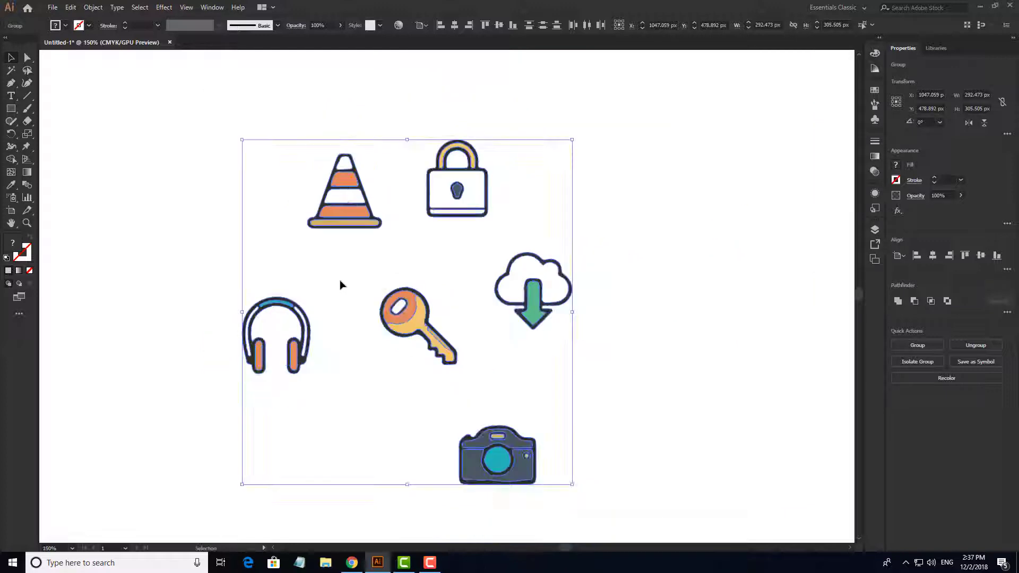
scroll(358, 254, down, 1)
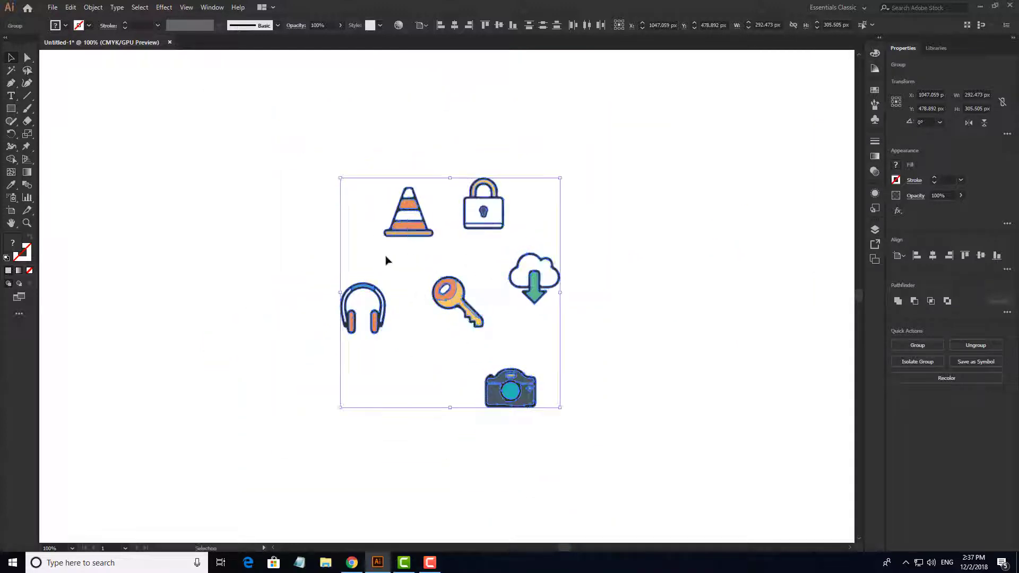
click(291, 249)
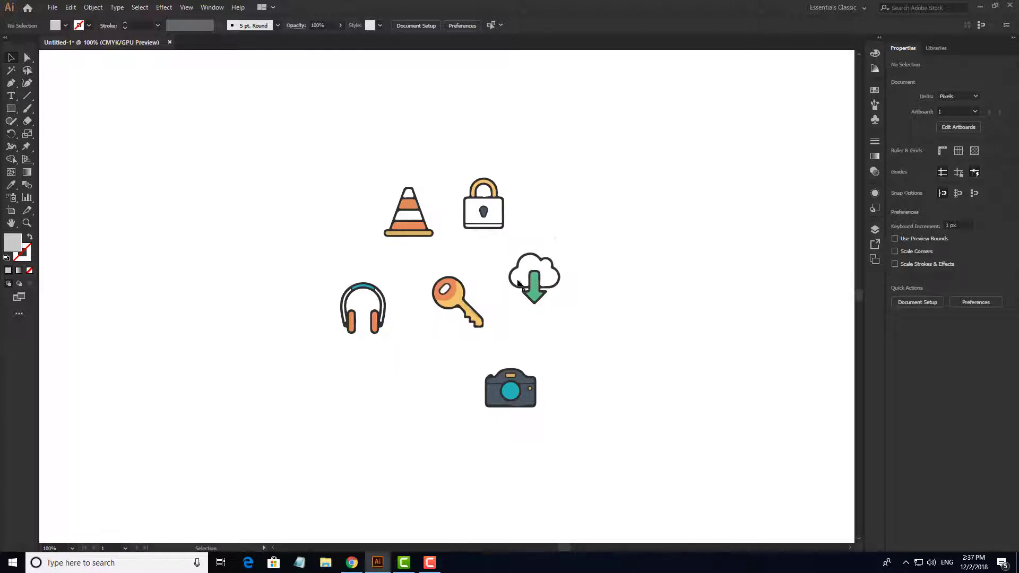
scroll(516, 304, up, 2)
drag(516, 304, 536, 258)
drag(398, 256, 411, 301)
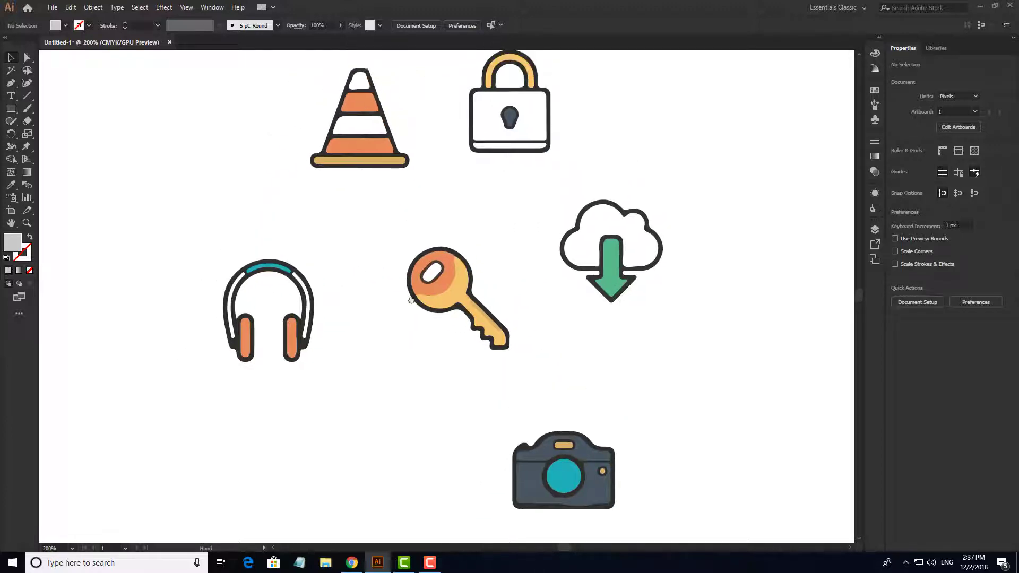
- Shift the headphones down-left and move the key onto them
scroll(419, 260, down, 1)
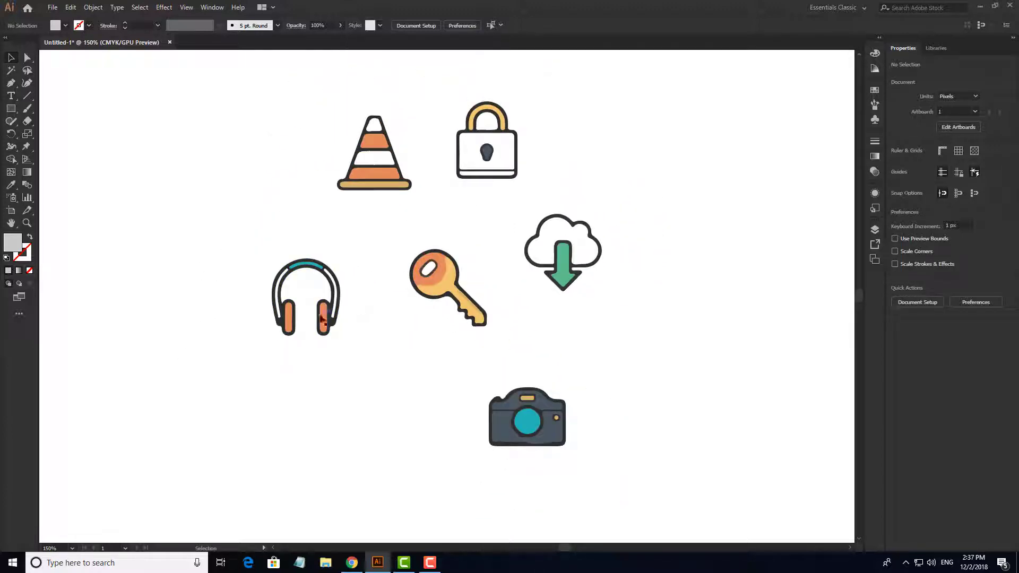
click(354, 320)
drag(354, 321, 347, 336)
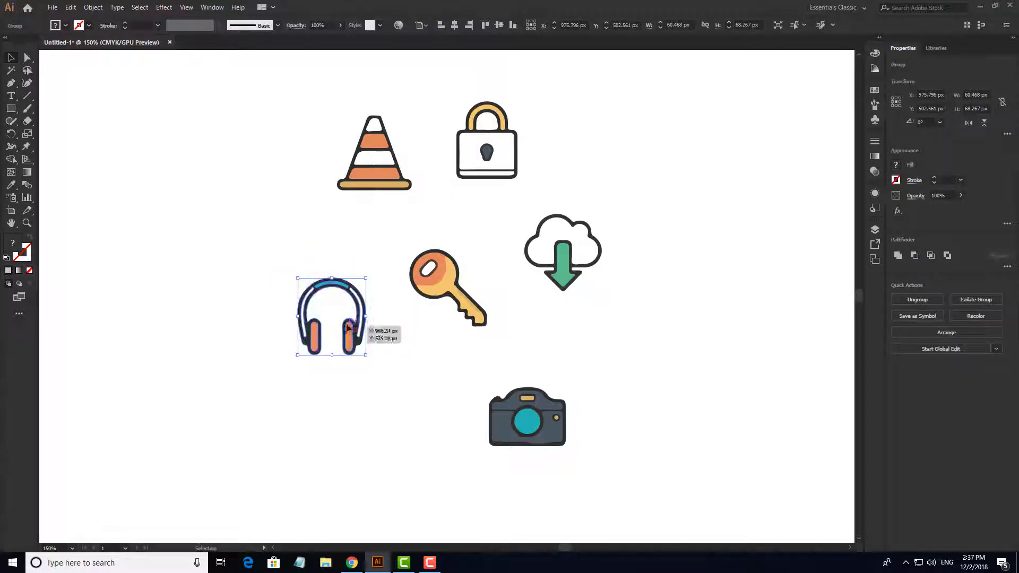
drag(452, 283, 302, 276)
click(499, 286)
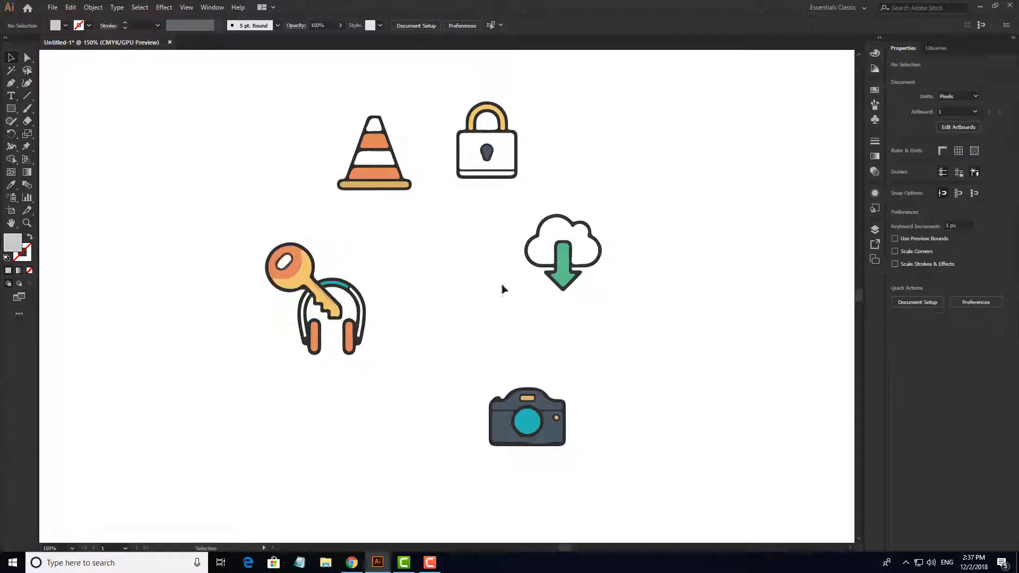
- Move the padlock toward the key and headphones and send it to the back
mouse_move(486, 152)
mouse_down()
mouse_move(405, 256)
mouse_move(365, 271)
mouse_up()
scroll(351, 247, up, 2)
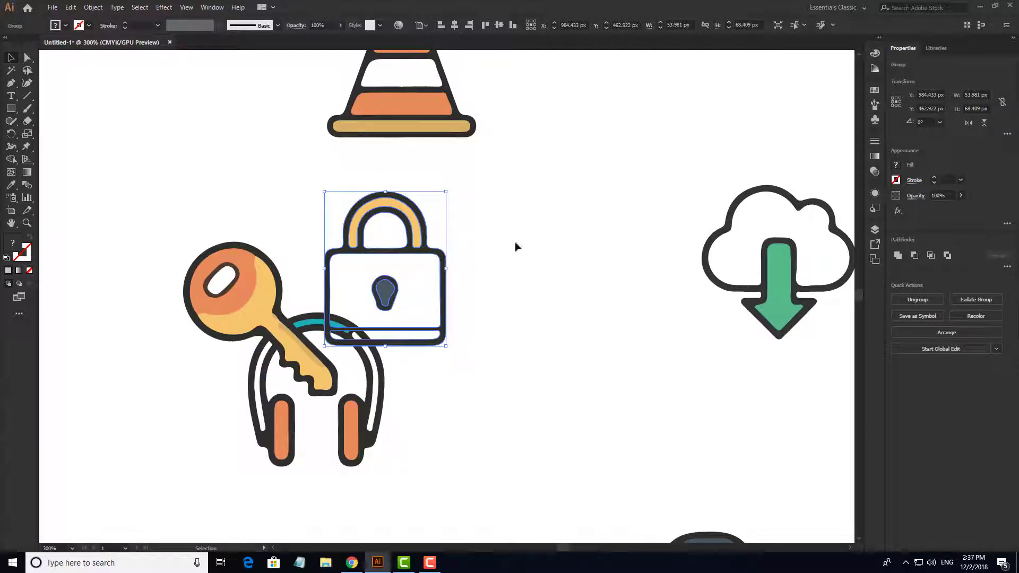
key(ctrl+shift+bracketleft)
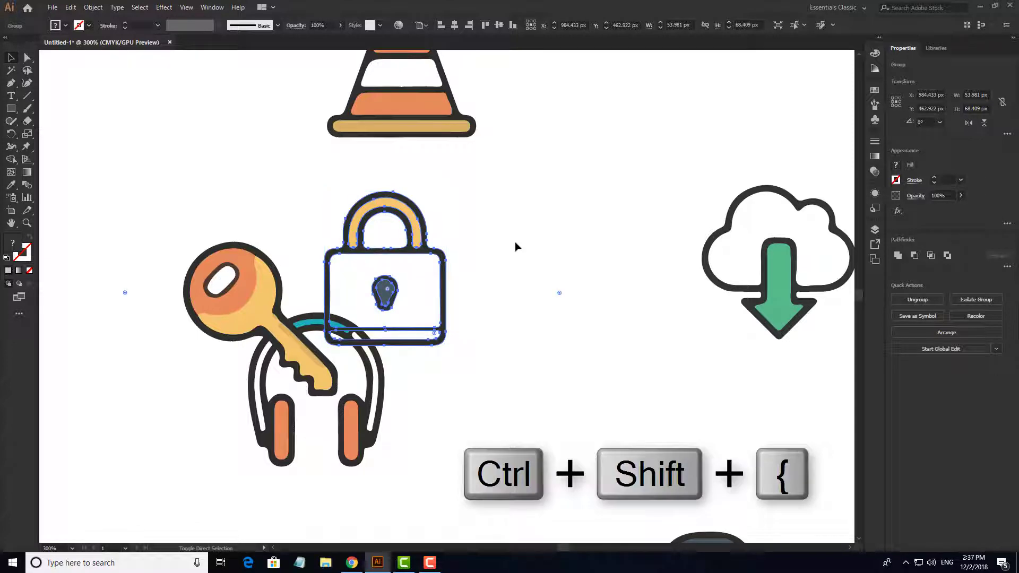
scroll(482, 256, up, 5)
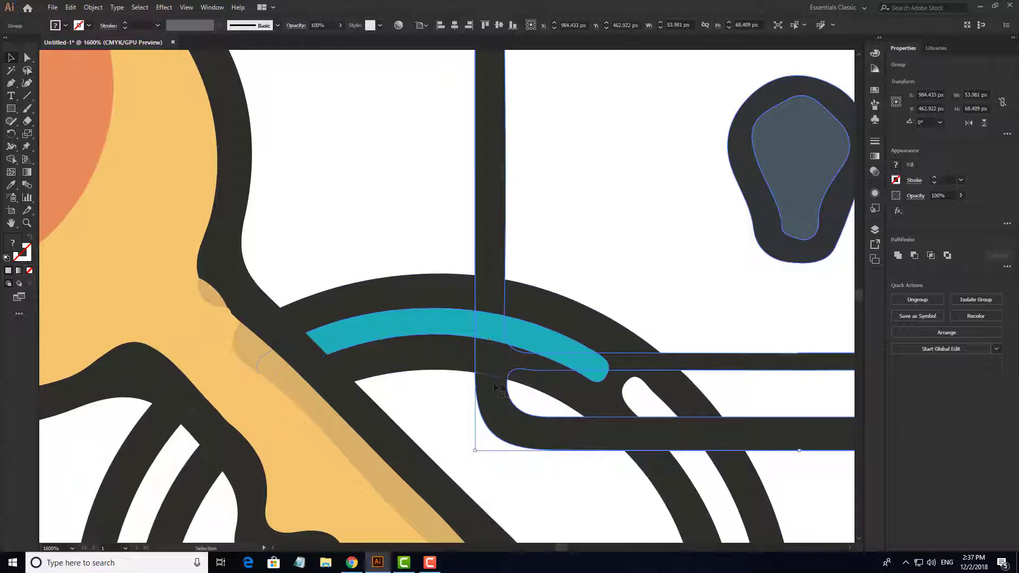
scroll(397, 321, down, 5)
scroll(397, 321, down, 1)
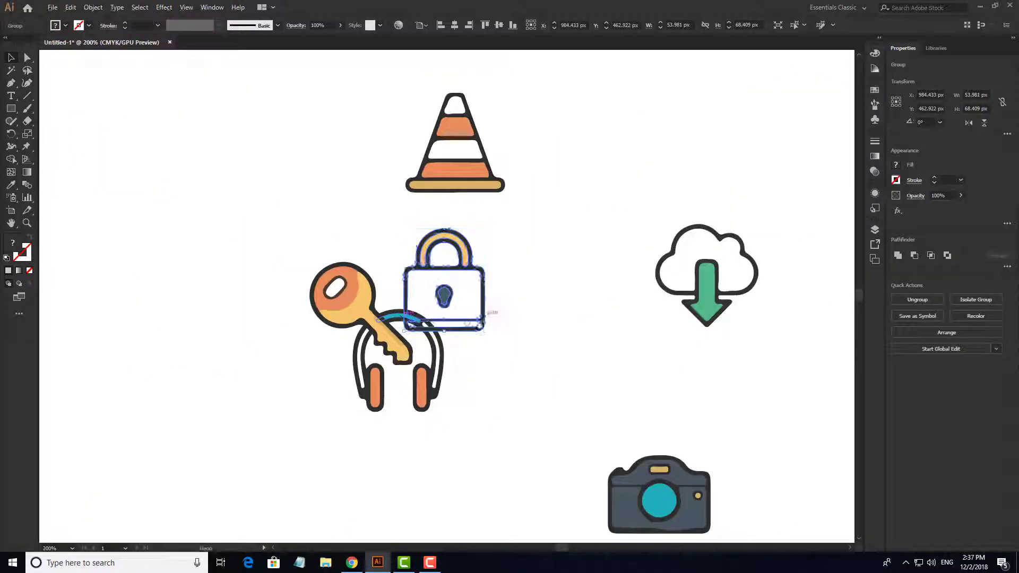
scroll(397, 321, down, 1)
- Nudge the padlock left and place the traffic cone below it
drag(411, 288, 400, 287)
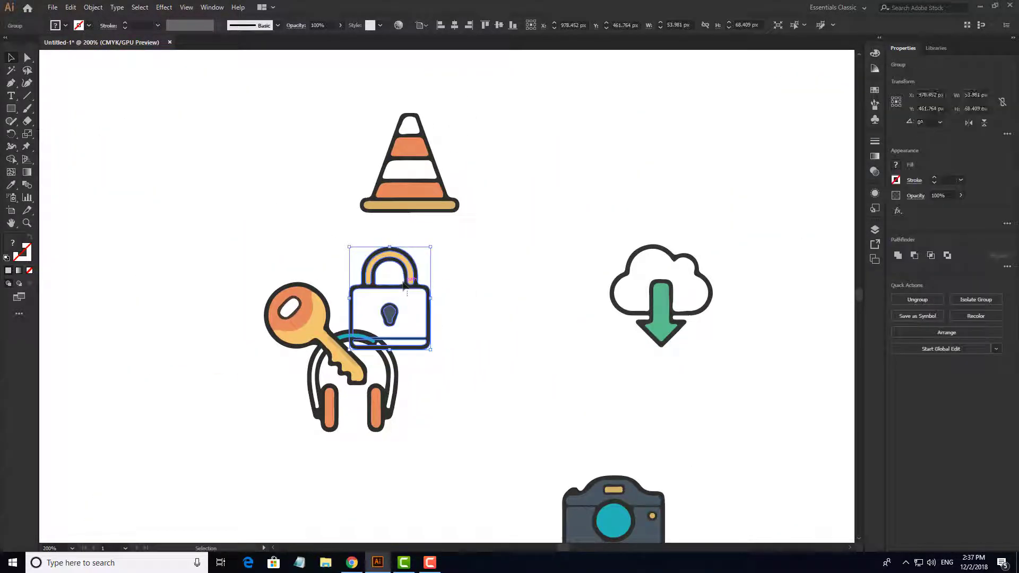
click(467, 254)
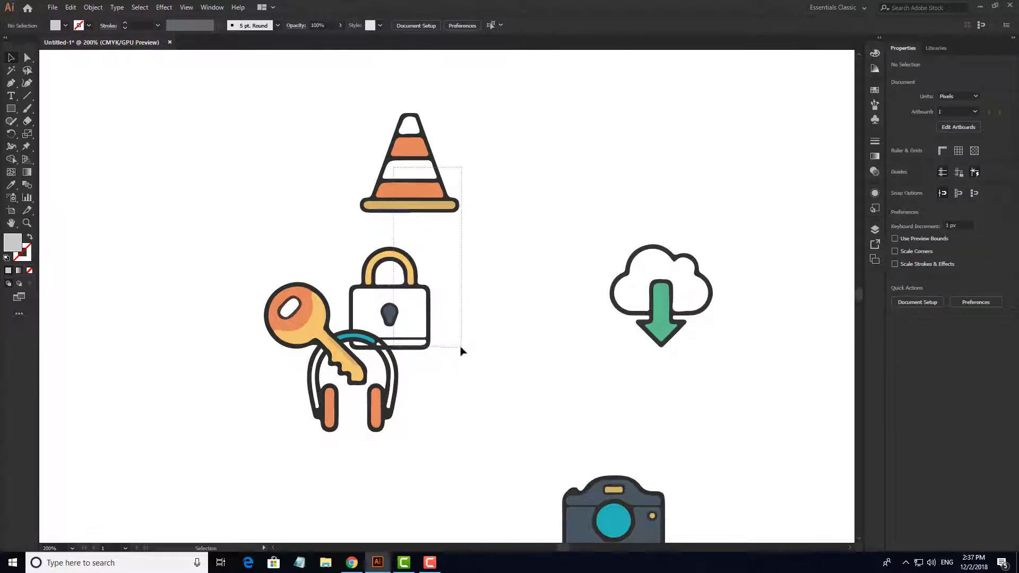
mouse_move(460, 207)
mouse_down()
mouse_move(499, 273)
mouse_move(496, 429)
mouse_up()
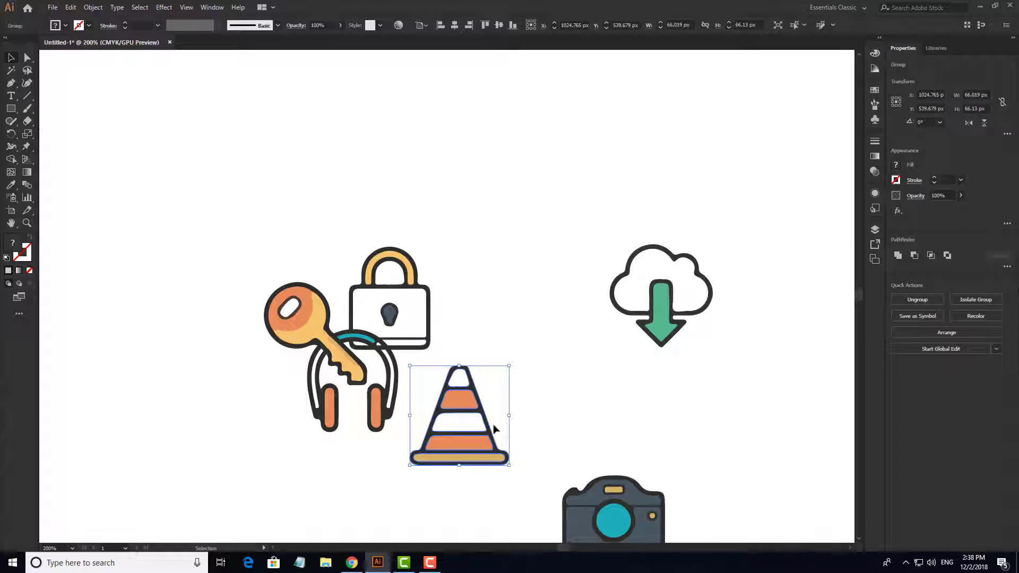
- Zoom in to nudge the traffic cone, then zoom back out
key(ctrl+equal)
key(ctrl+equal)
mouse_move(462, 394)
mouse_down()
mouse_move(491, 372)
mouse_move(429, 336)
mouse_up()
scroll(458, 350, down, 1)
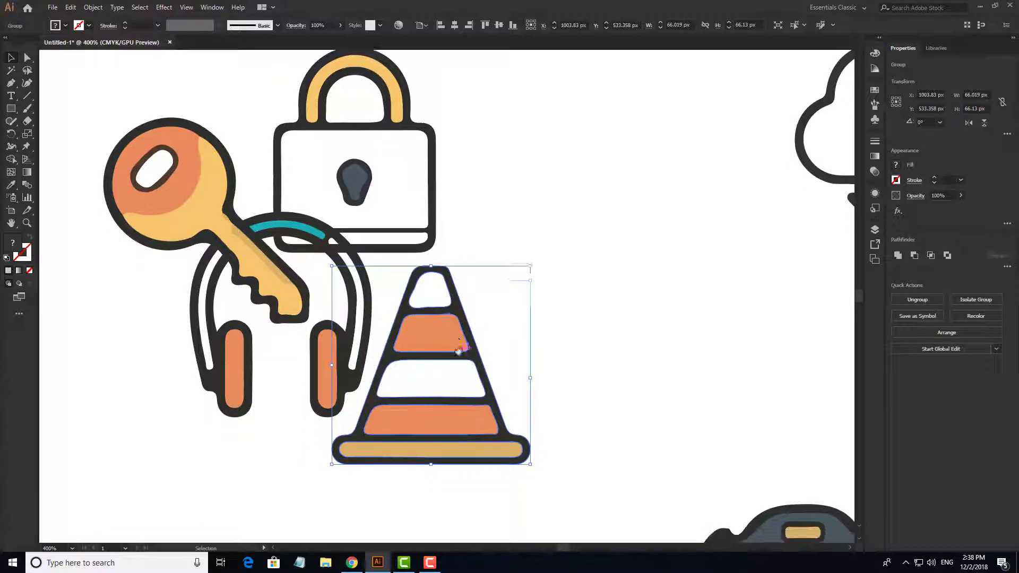
key(ctrl+minus)
key(ctrl+minus)
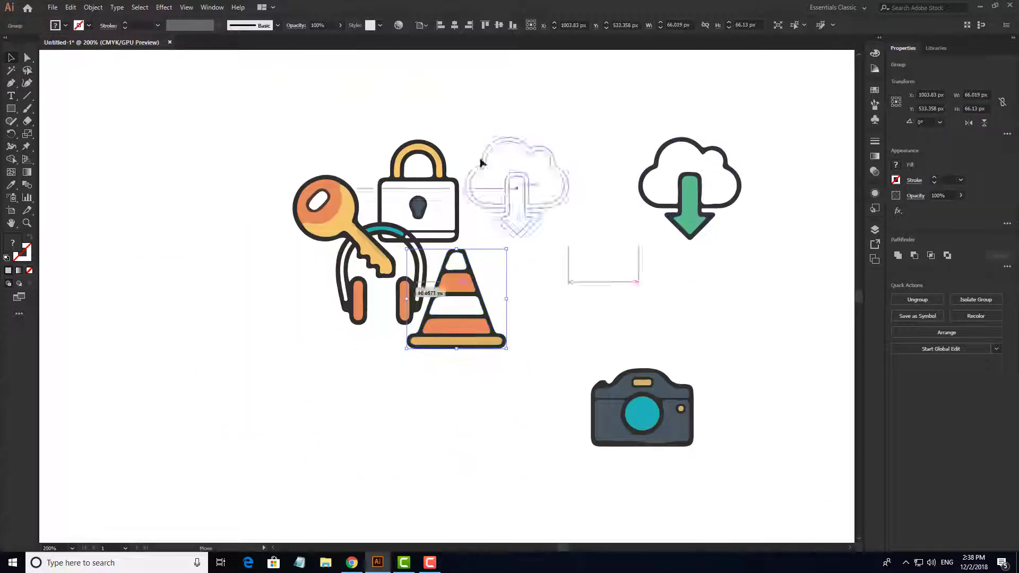
- Reposition the cloud icon and drop the padlock over the cone's right side
drag(482, 162, 355, 154)
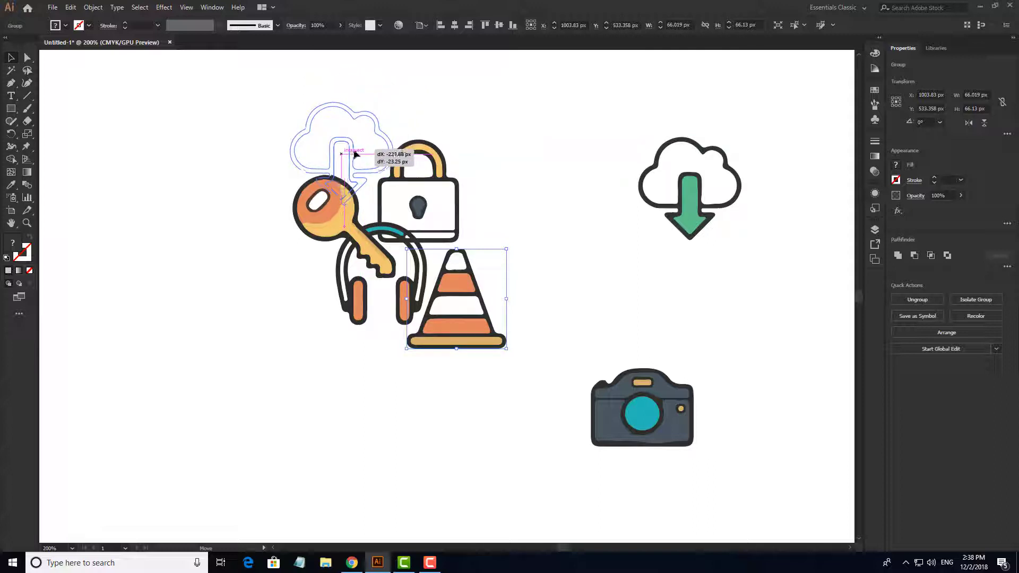
drag(354, 154, 596, 227)
mouse_move(415, 297)
mouse_down()
mouse_move(445, 309)
mouse_move(452, 277)
mouse_up()
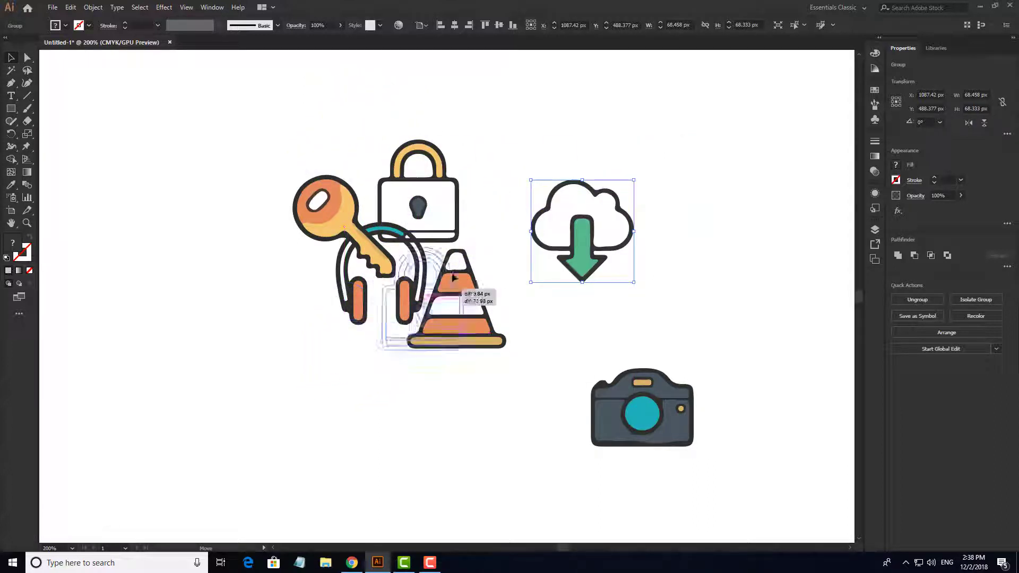
drag(453, 277, 523, 221)
click(625, 143)
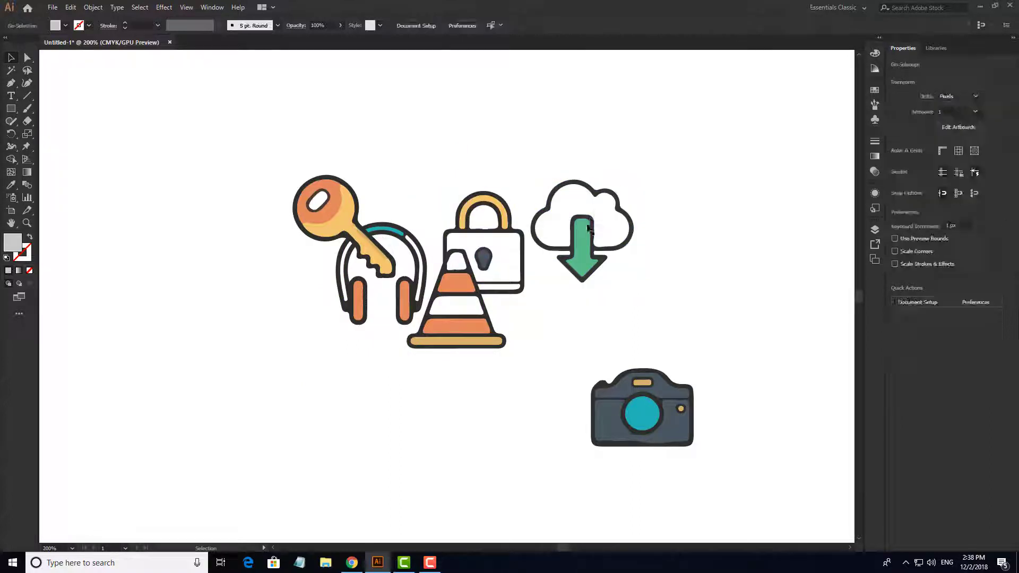
- Put the cloud onto the cluster behind the headphones and move the camera left
drag(589, 228, 414, 195)
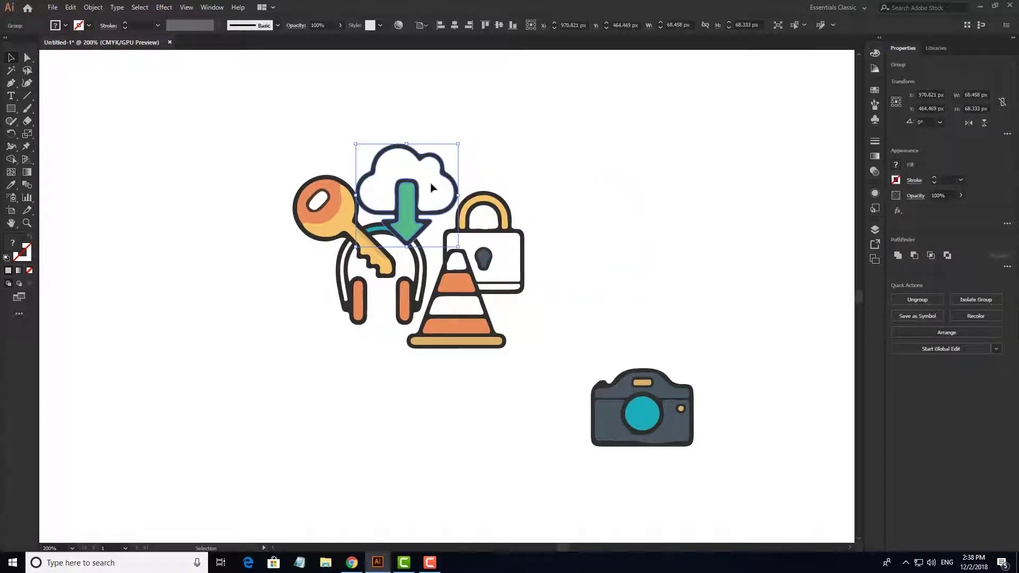
key(ctrl+[)
click(534, 215)
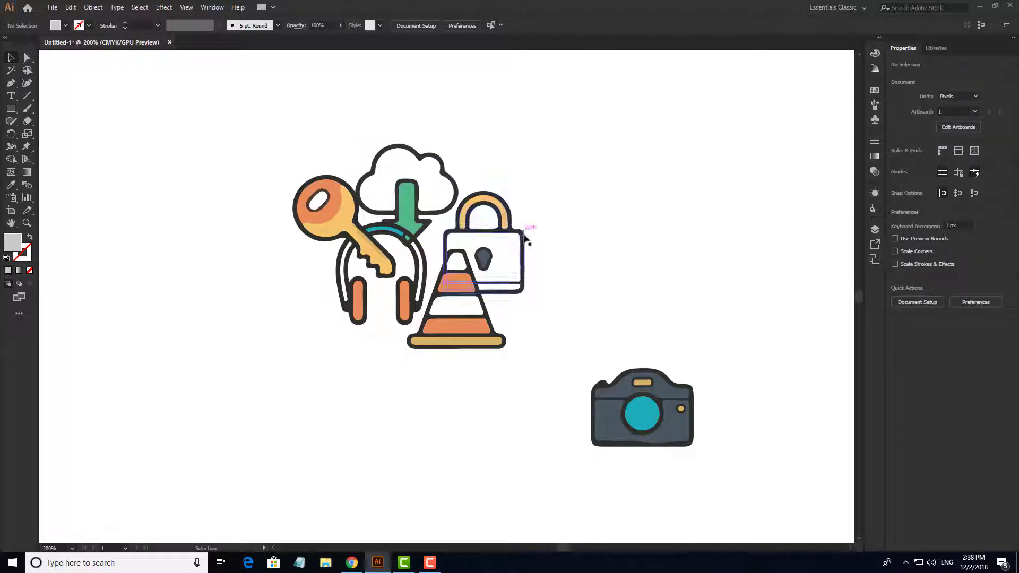
mouse_move(593, 398)
mouse_down()
mouse_move(387, 395)
mouse_move(301, 353)
mouse_up()
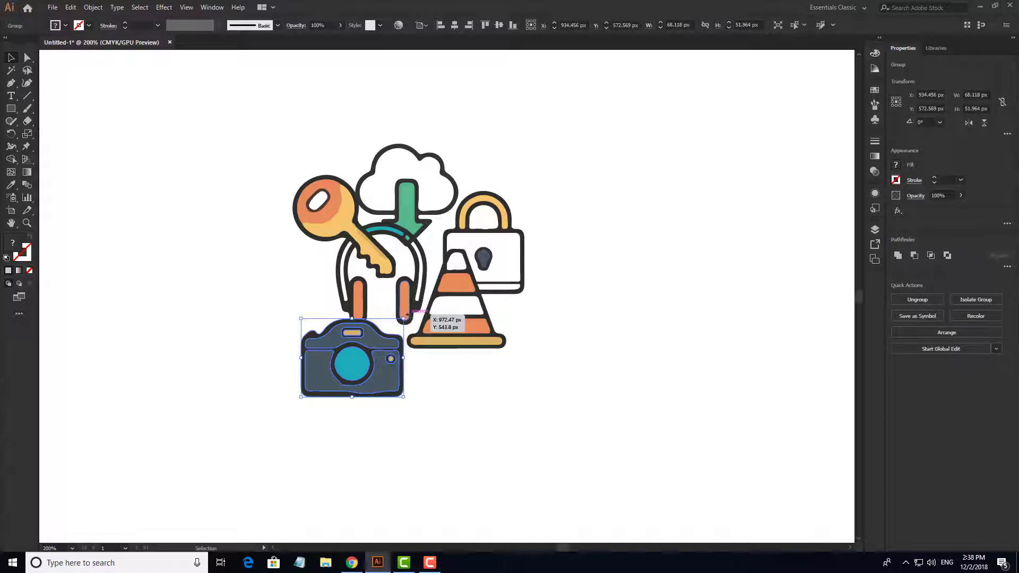
- Tilt the camera icon slightly clockwise to about 347° and nudge it upward
drag(405, 319, 392, 307)
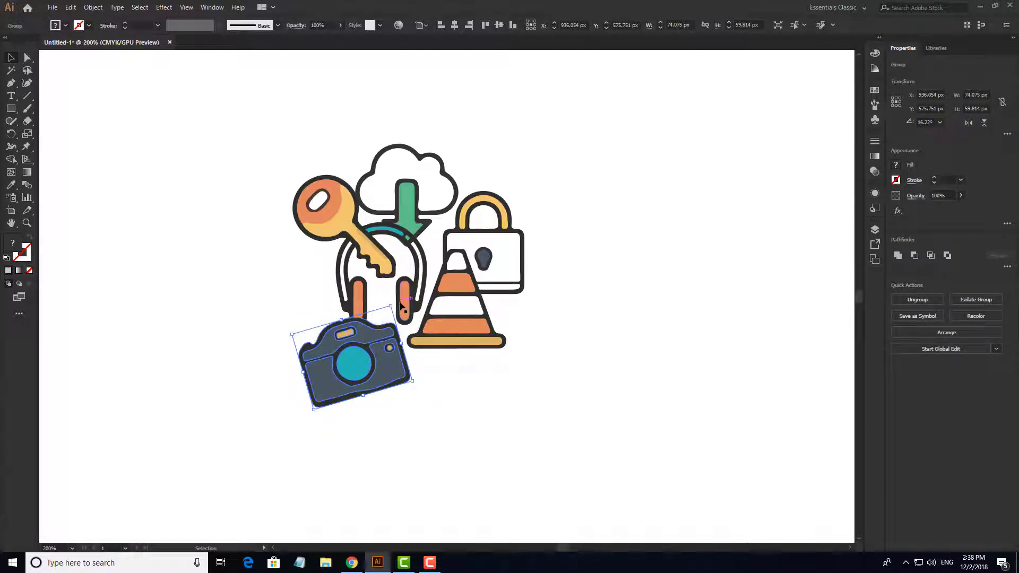
key(ctrl+z)
click(407, 318)
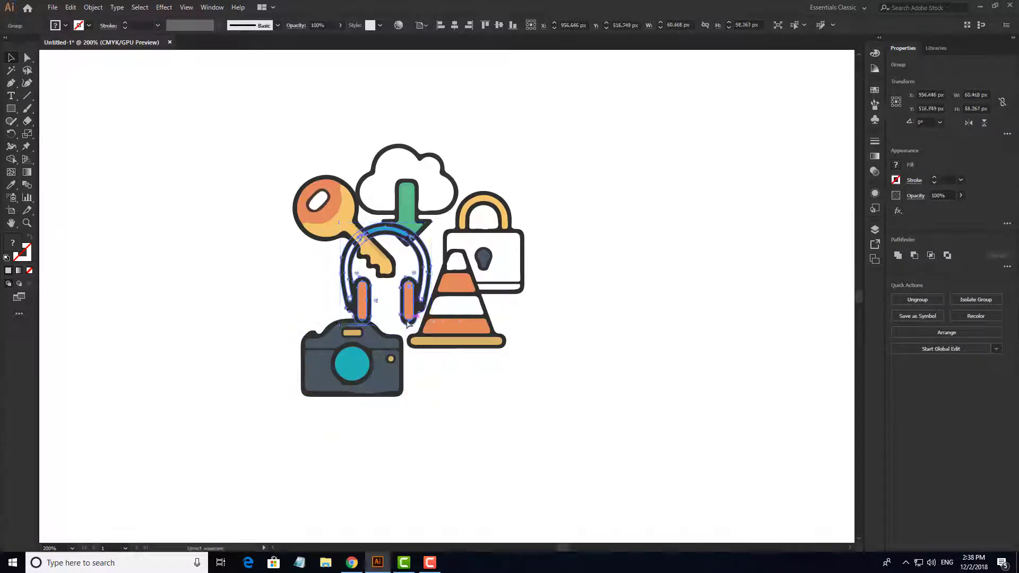
click(405, 321)
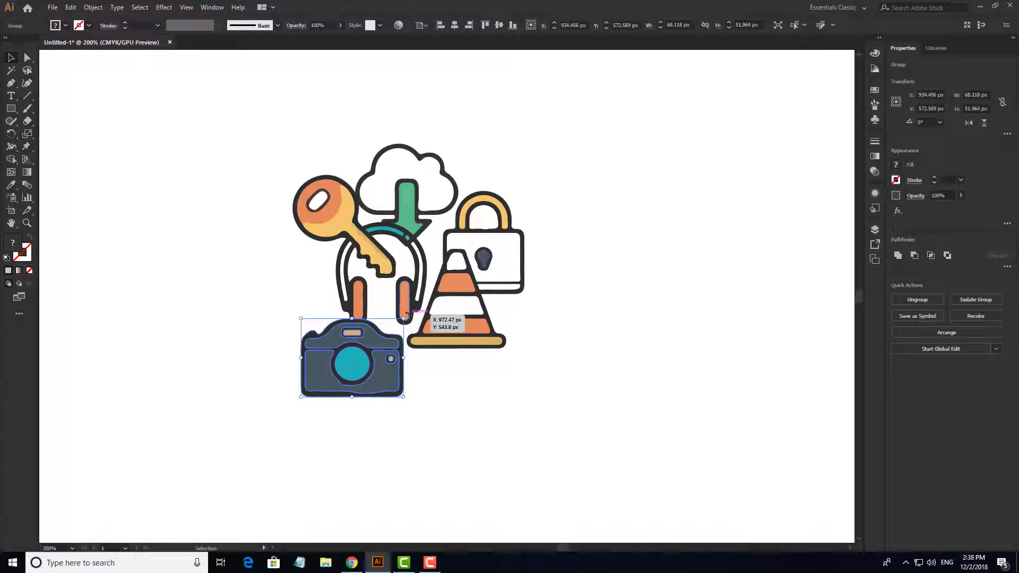
drag(406, 314, 414, 328)
drag(357, 354, 356, 349)
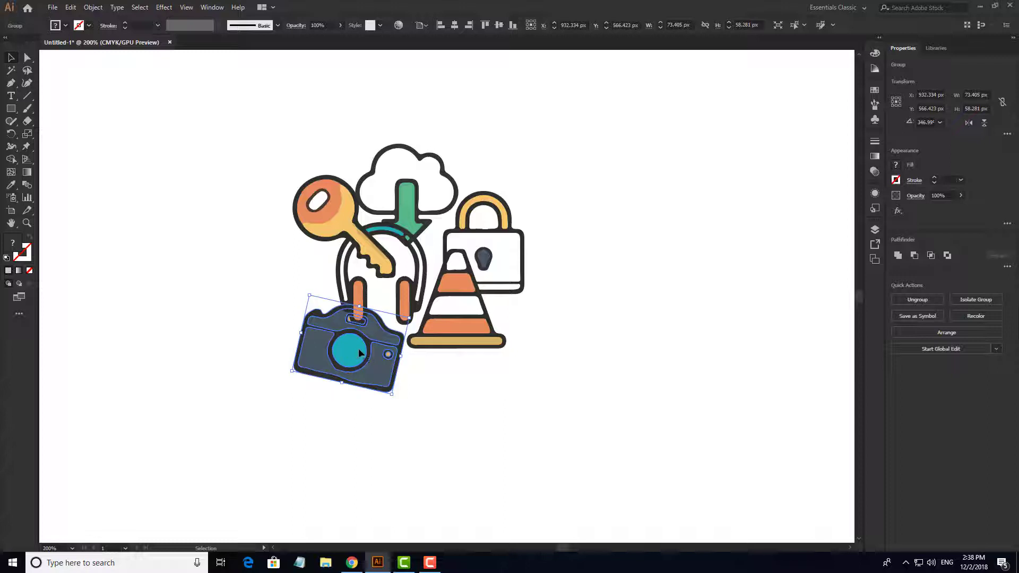
click(455, 380)
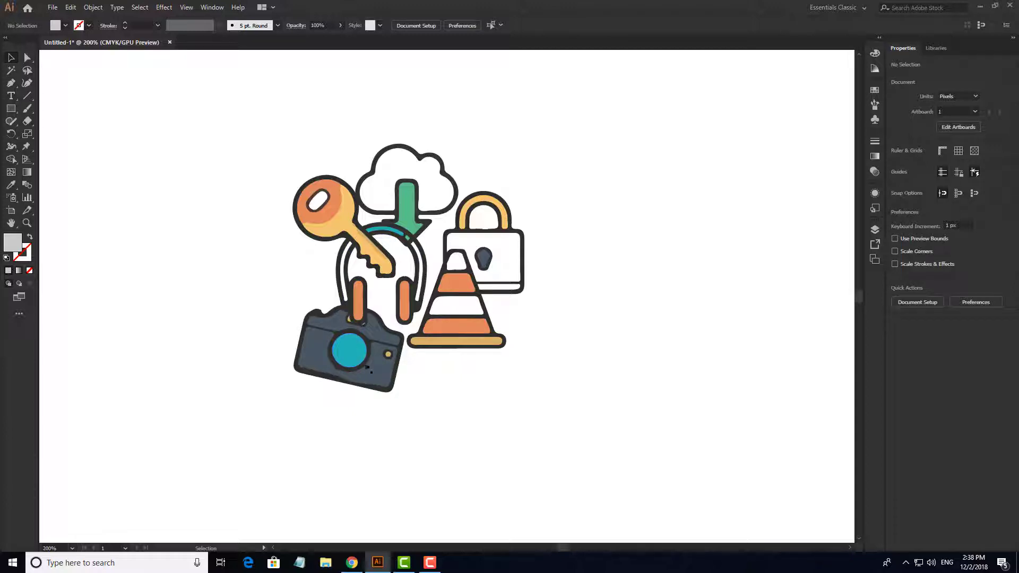
- Shift the lock and cone slightly left within the cluster
scroll(486, 415, down, 2)
scroll(483, 417, down, 1)
scroll(478, 420, up, 3)
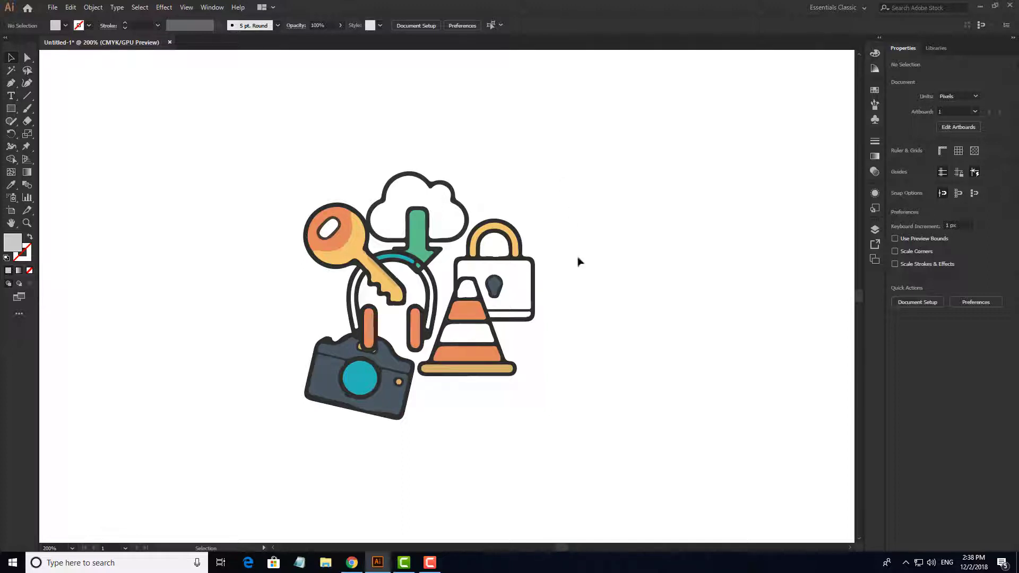
click(500, 323)
drag(500, 324, 492, 319)
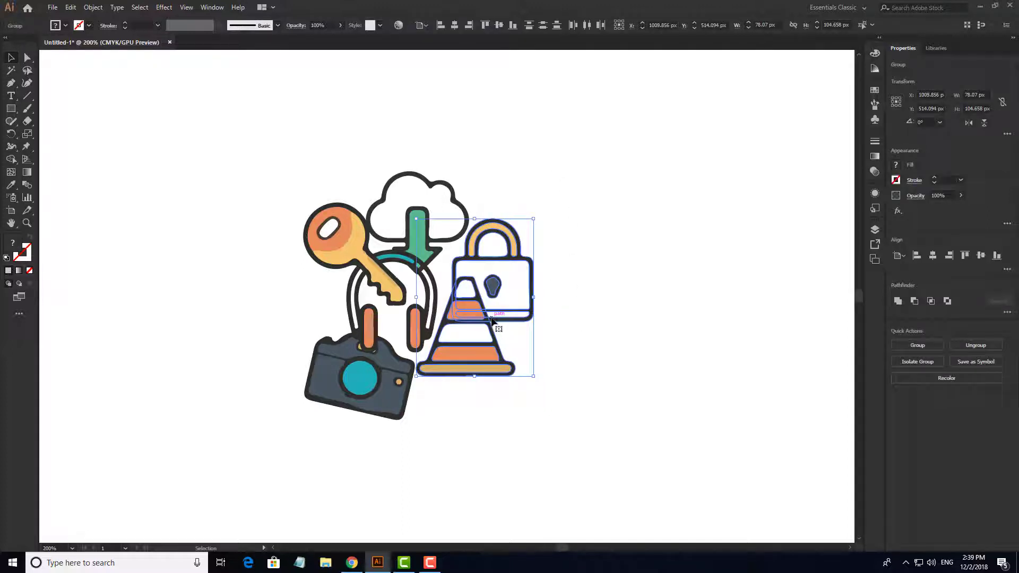
click(631, 275)
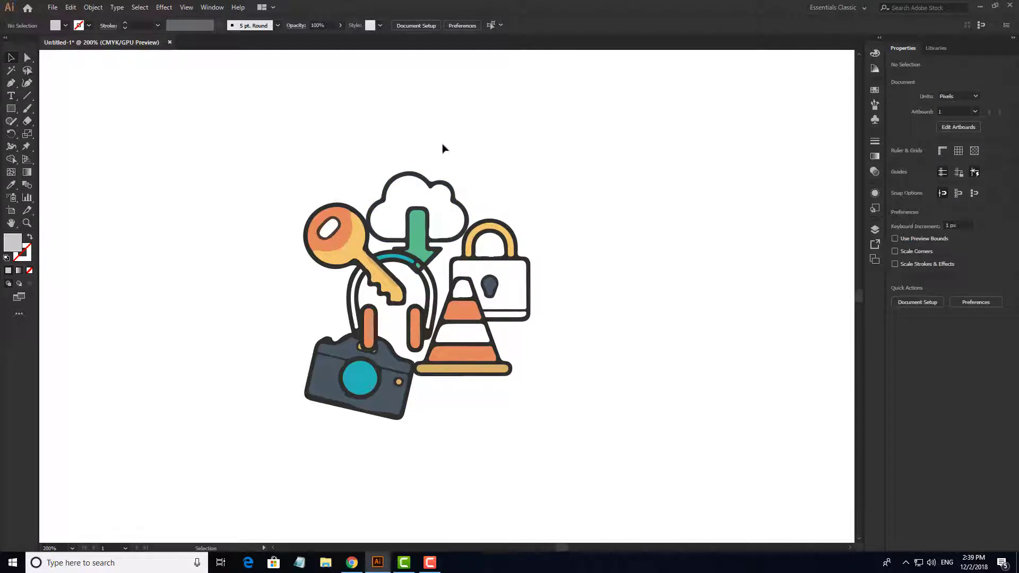
- Undo an accidental rotation of the lock and cone, leaving them unchanged
click(408, 198)
click(518, 260)
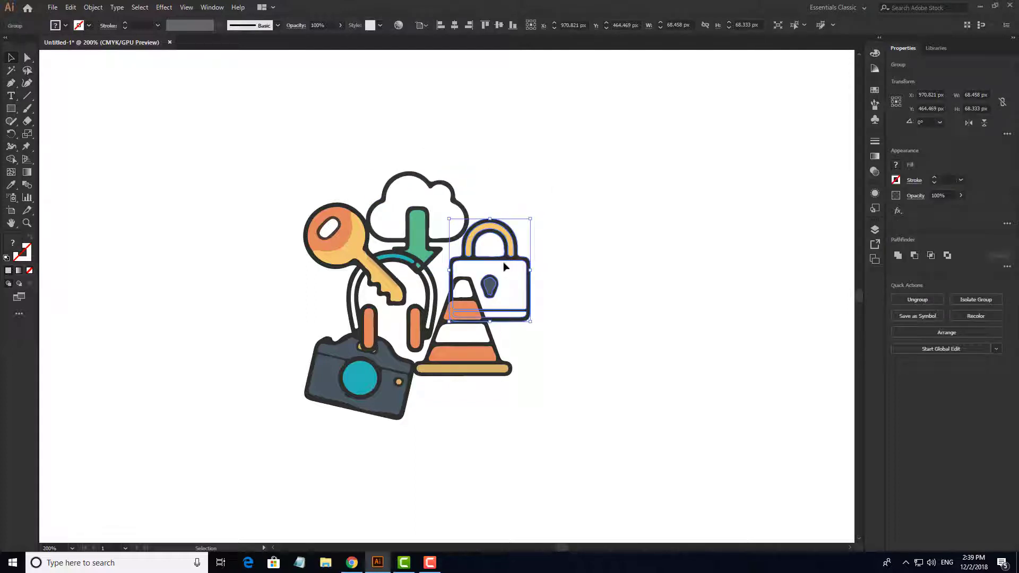
drag(486, 272, 395, 284)
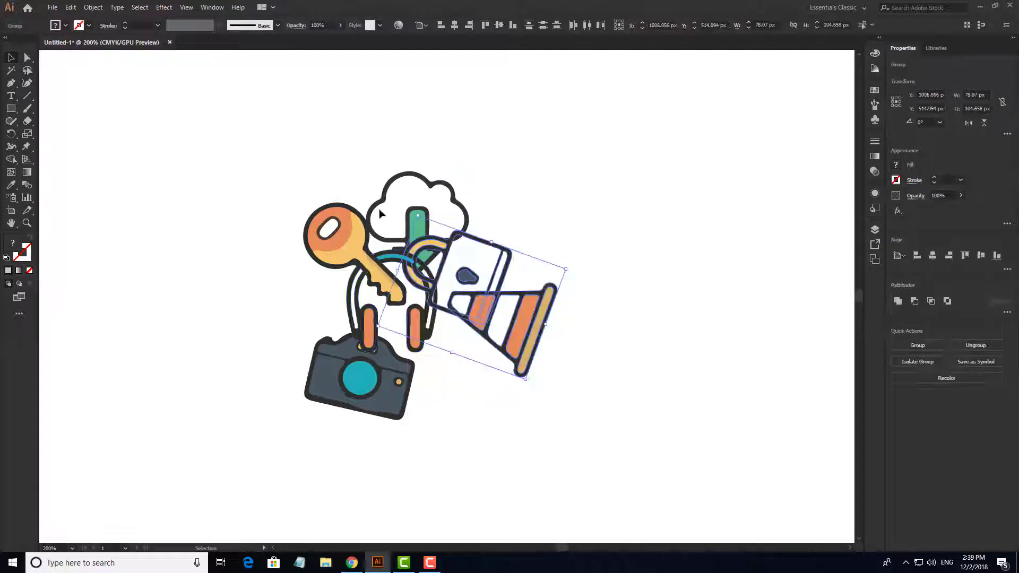
key(ctrl+z)
click(584, 249)
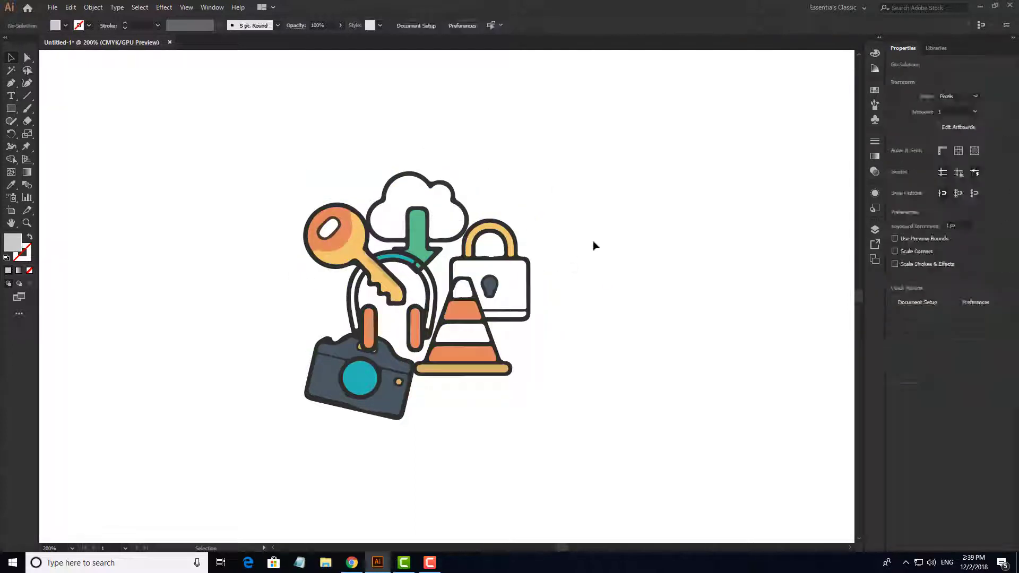
scroll(557, 257, down, 1)
scroll(546, 262, down, 2)
scroll(466, 278, up, 2)
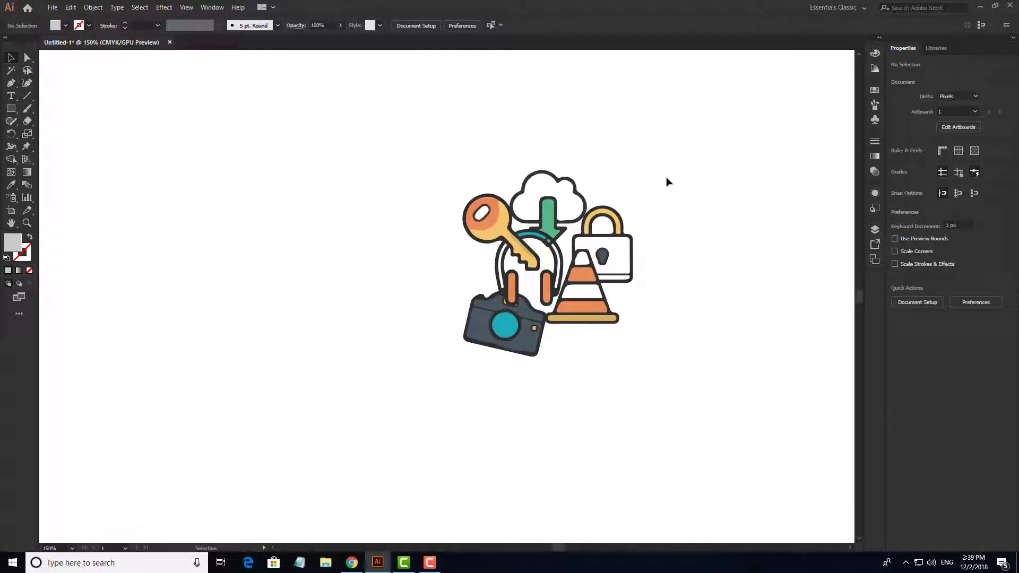
- Scale the selected icon cluster up to about 209 by 229 px
scroll(663, 196, down, 2)
scroll(685, 196, down, 1)
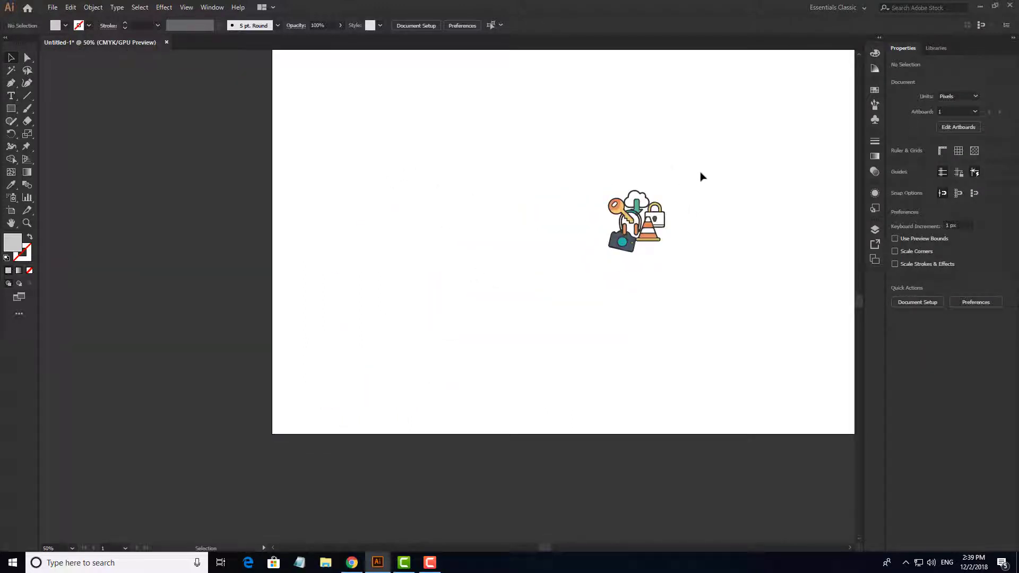
drag(701, 175, 574, 266)
drag(667, 253, 686, 267)
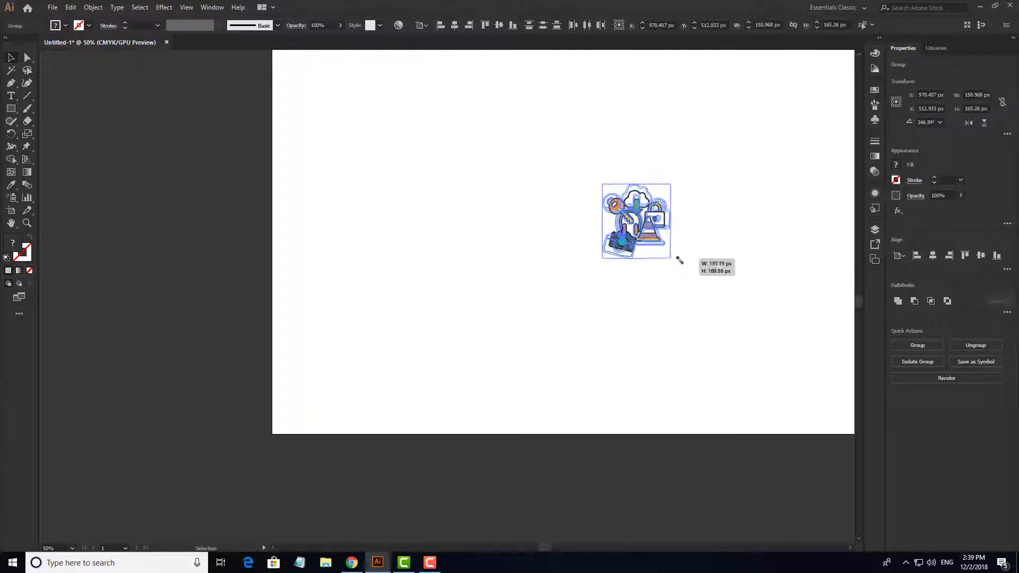
drag(689, 225, 629, 250)
scroll(628, 249, up, 2)
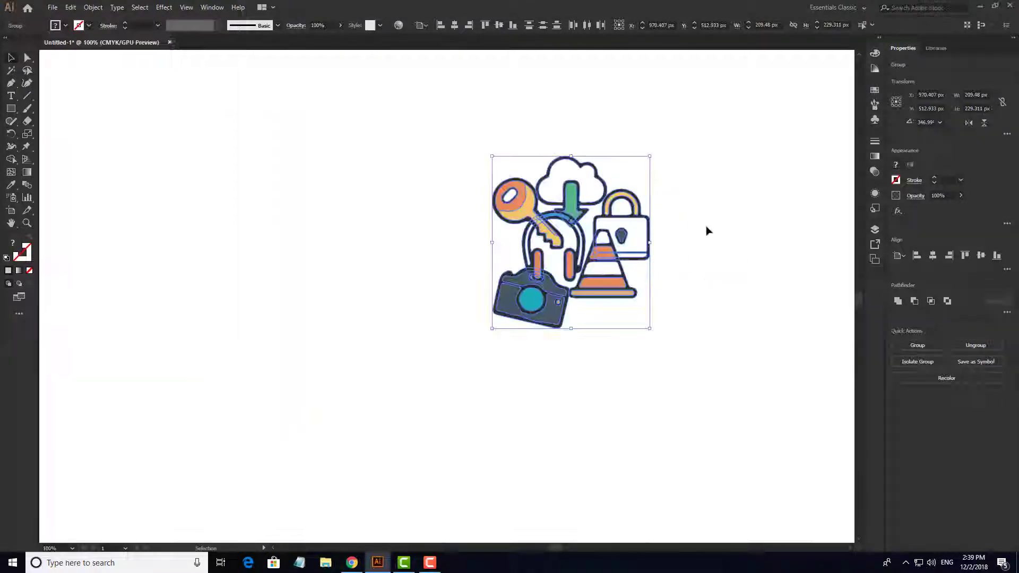
click(709, 228)
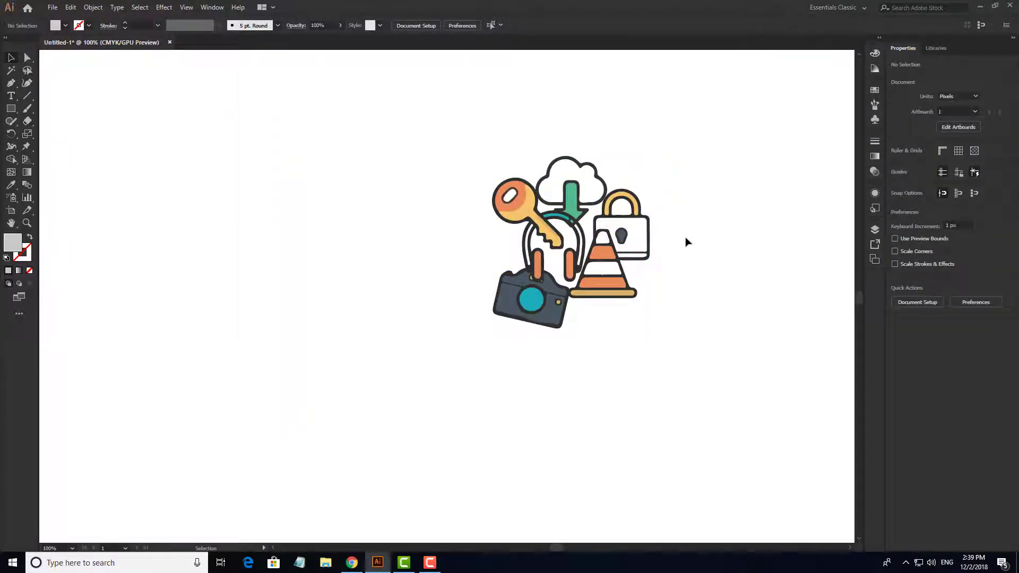
- Marquee-select all six icons of the enlarged cluster together
click(604, 186)
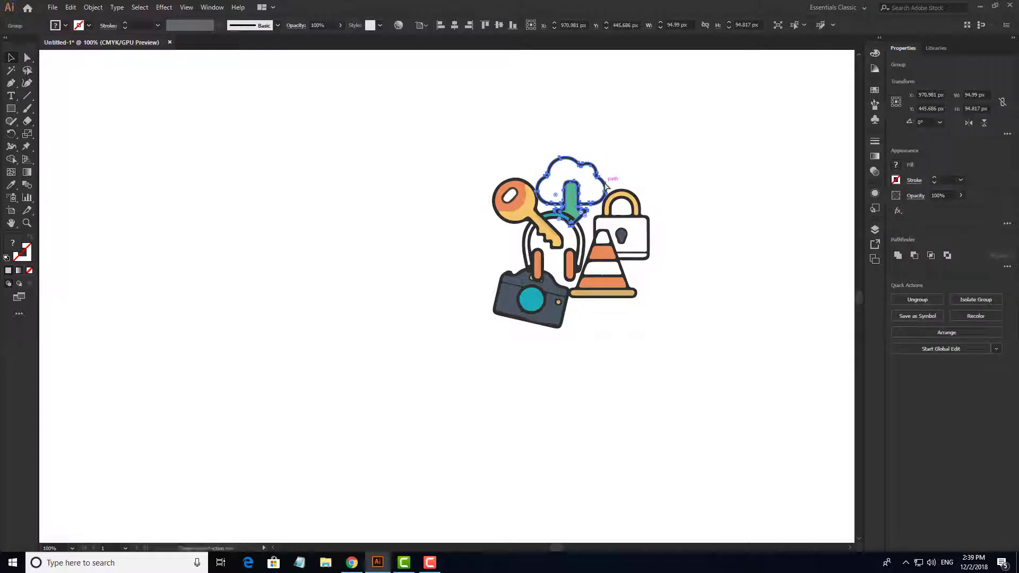
click(662, 171)
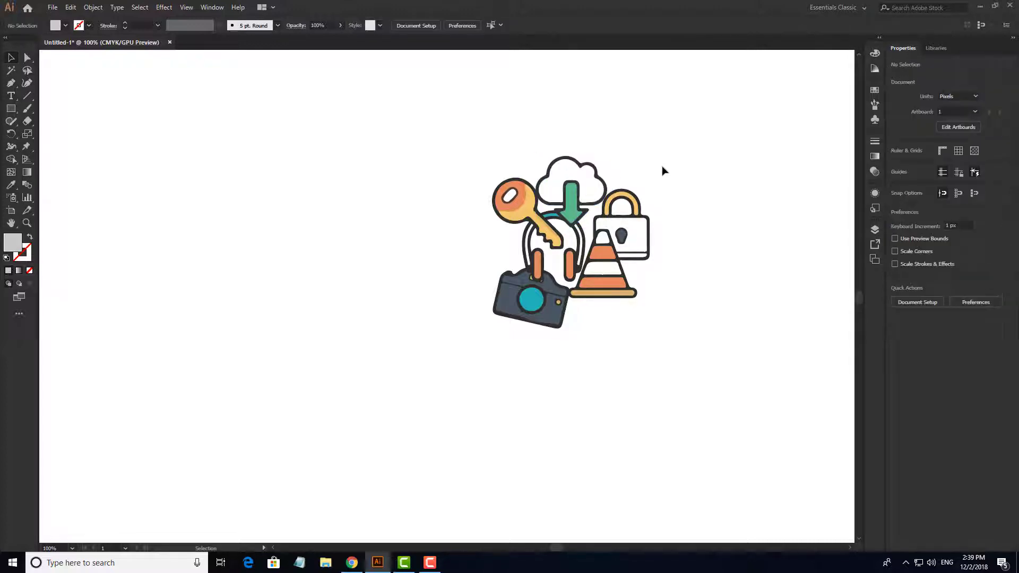
scroll(710, 163, down, 1)
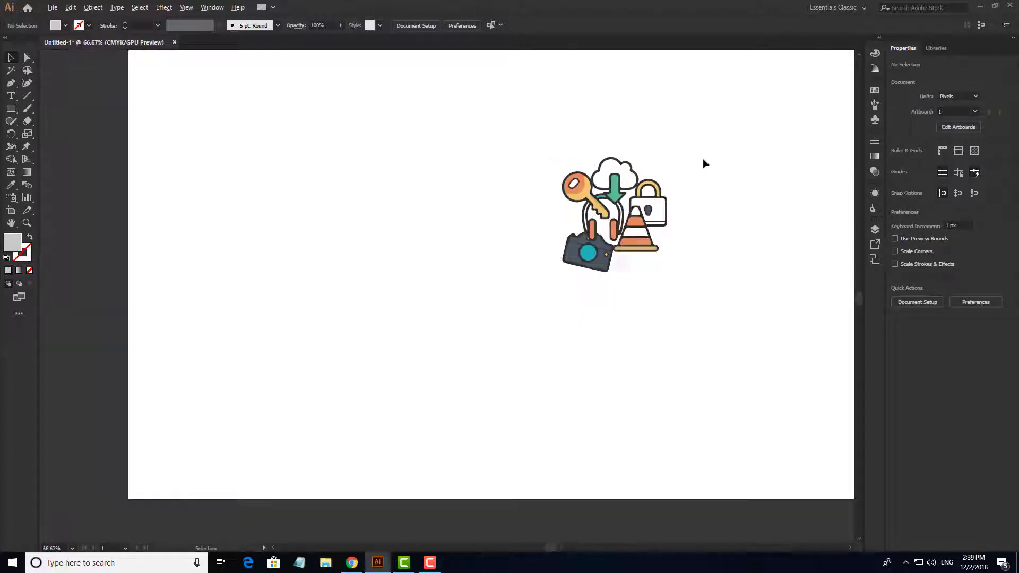
drag(610, 202, 494, 303)
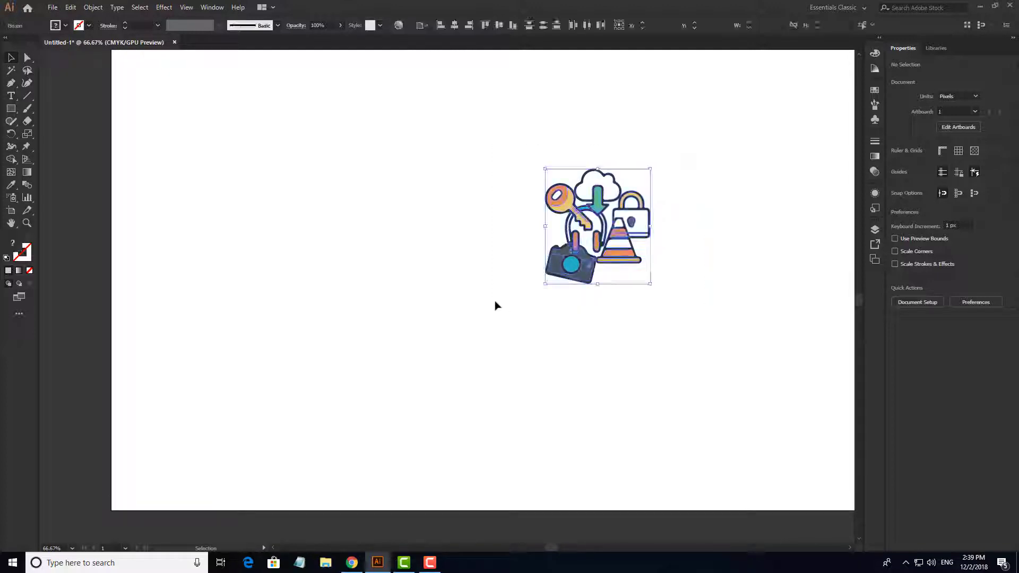
drag(519, 151, 673, 347)
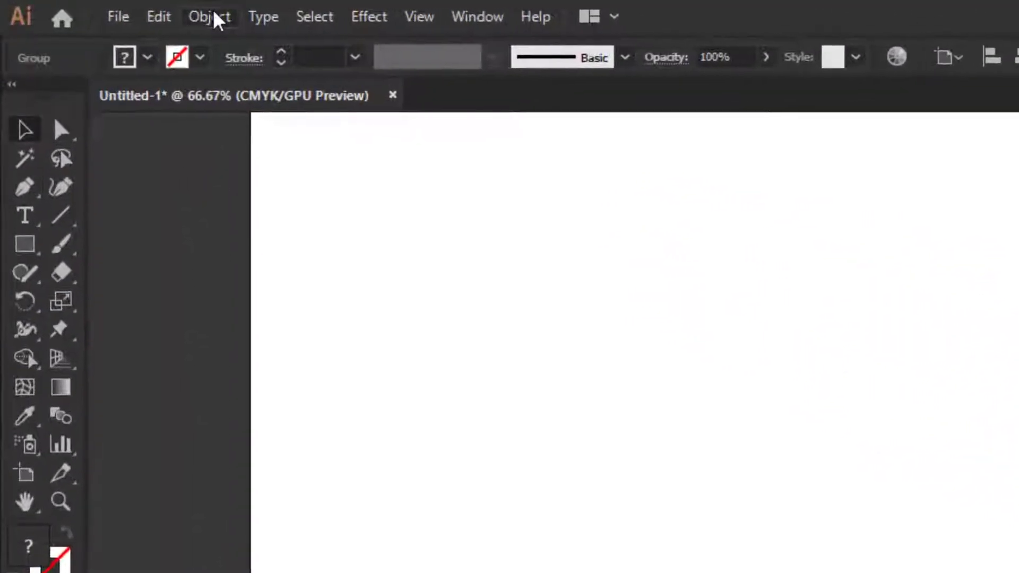
- Make a new pattern from the selected icons via Object > Pattern > Make and dismiss the Swatches notice
click(213, 17)
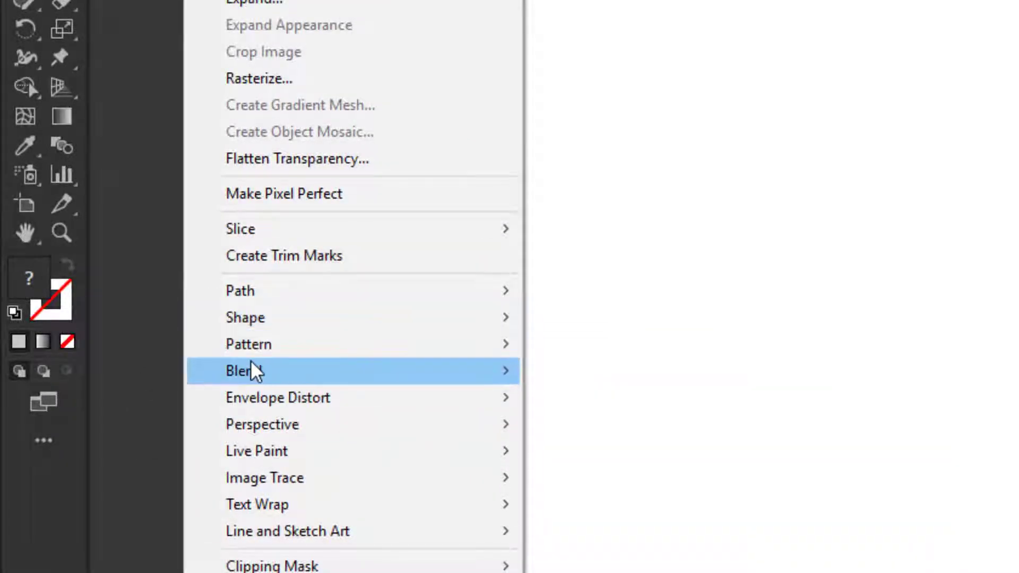
mouse_move(243, 343)
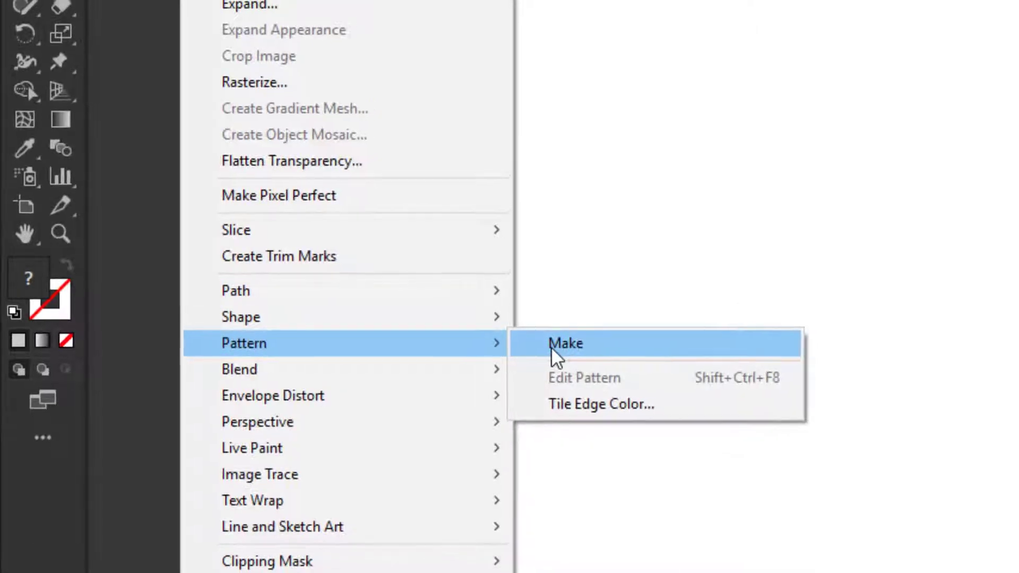
click(555, 346)
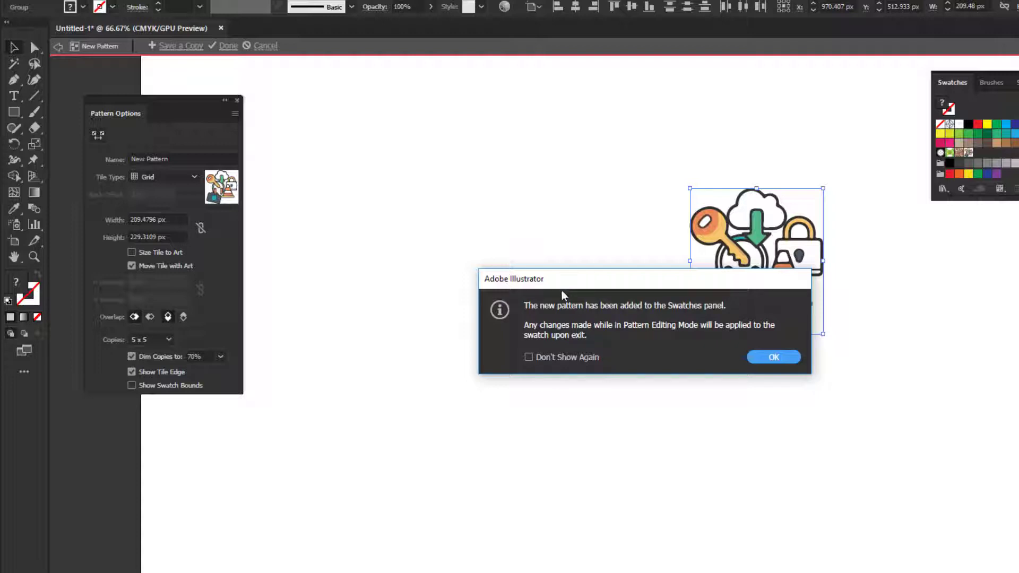
drag(581, 284, 426, 236)
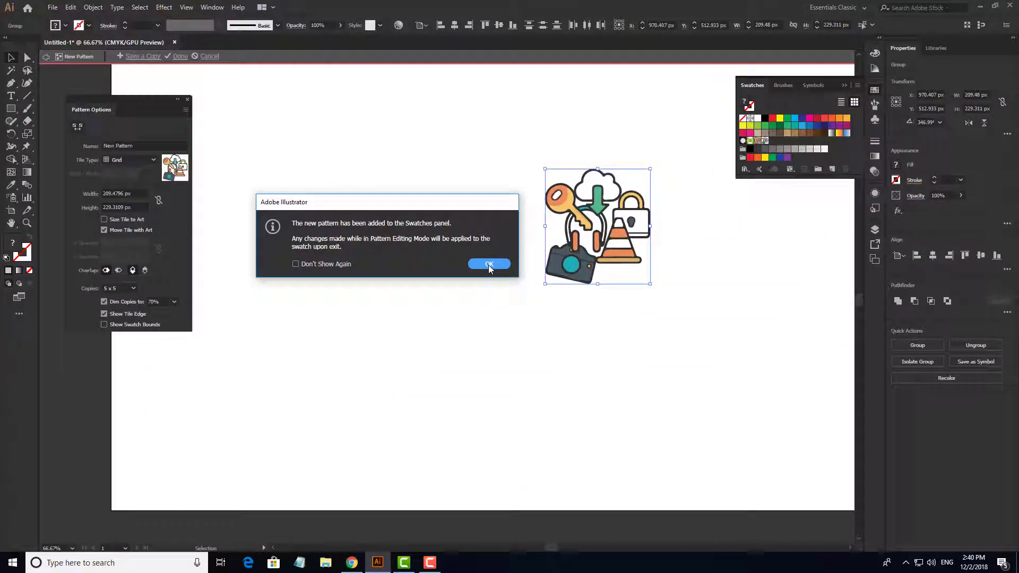
click(489, 264)
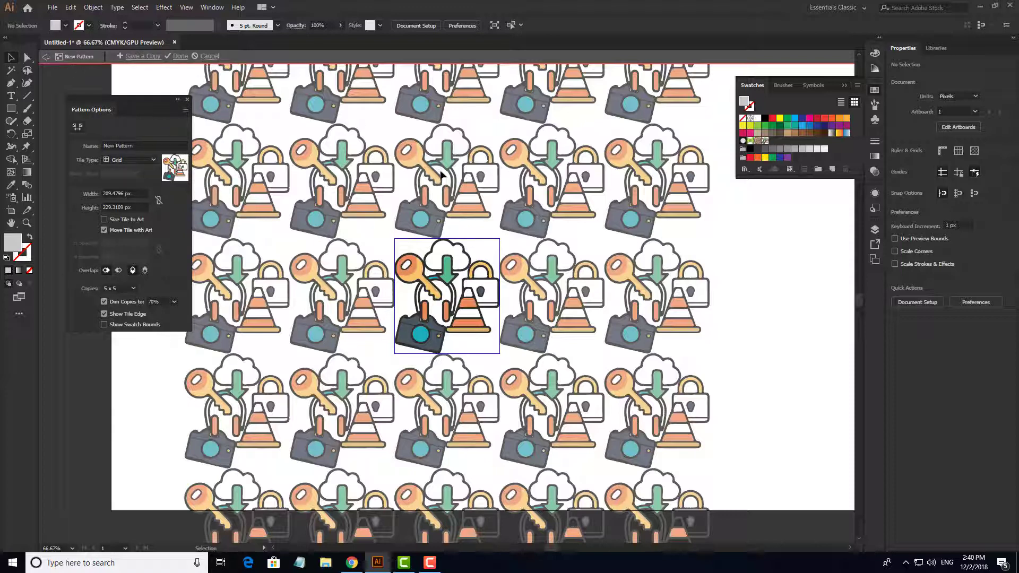
- Name the pattern 'Test Pattern' in Pattern Options and show the Tile Type choices
mouse_move(138, 108)
mouse_down()
mouse_move(791, 217)
mouse_move(798, 203)
mouse_up()
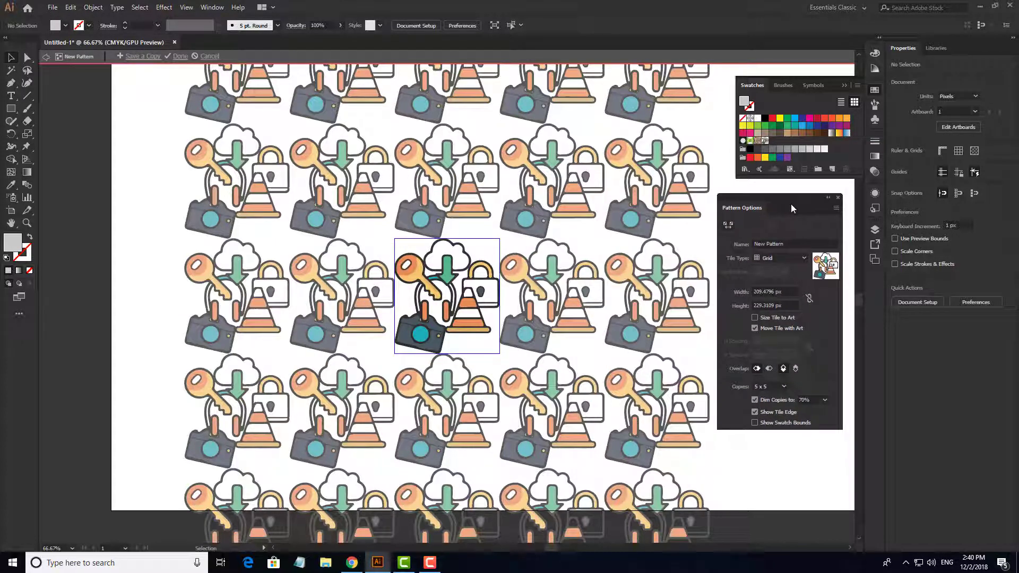
click(844, 85)
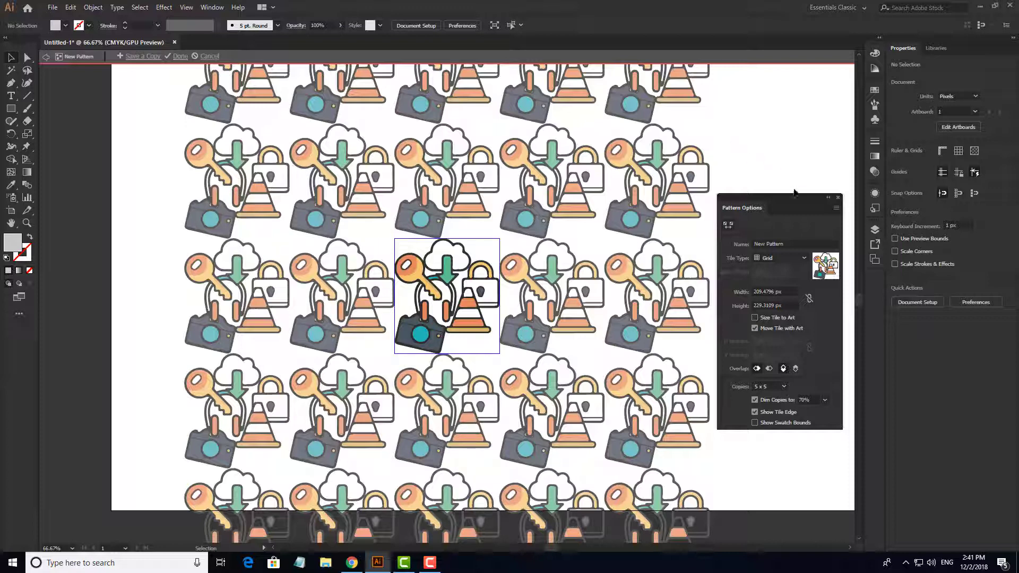
drag(783, 200, 785, 179)
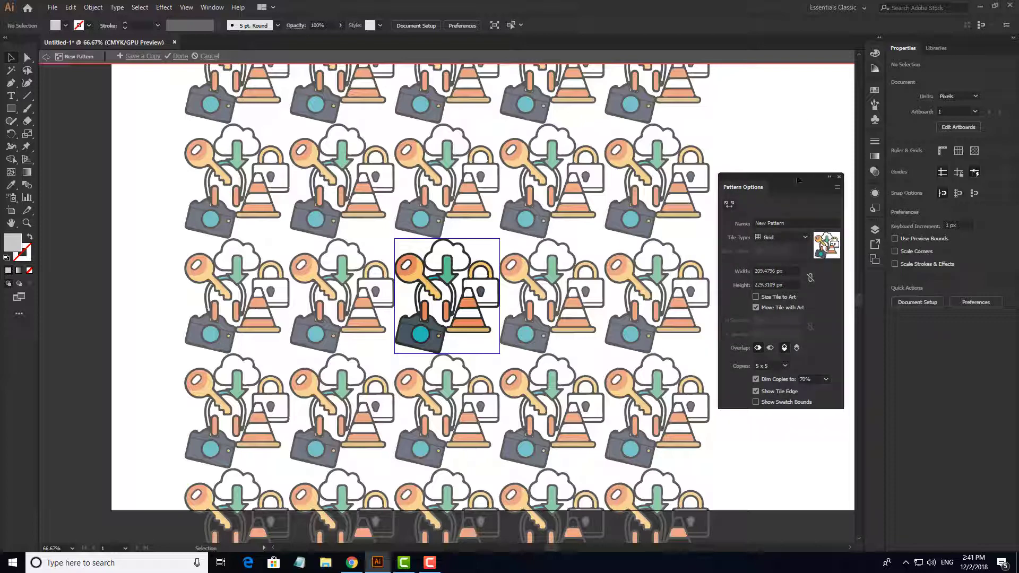
click(793, 221)
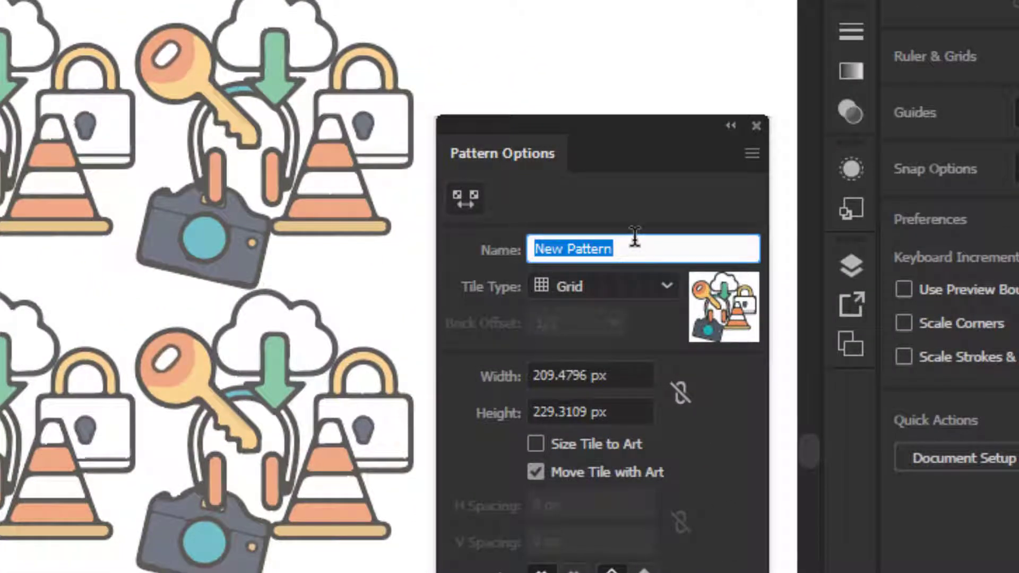
text(Test Pattern)
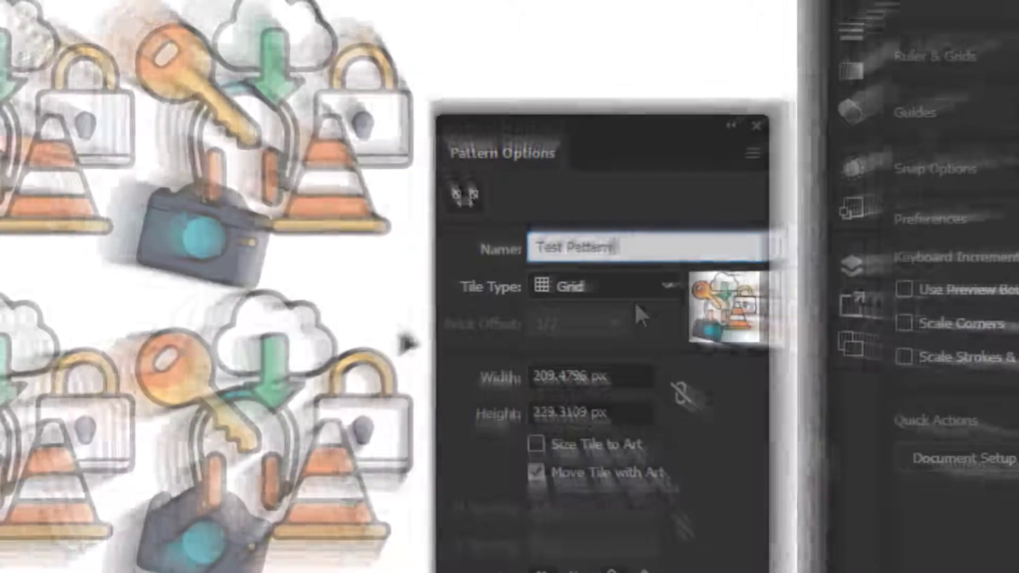
click(639, 307)
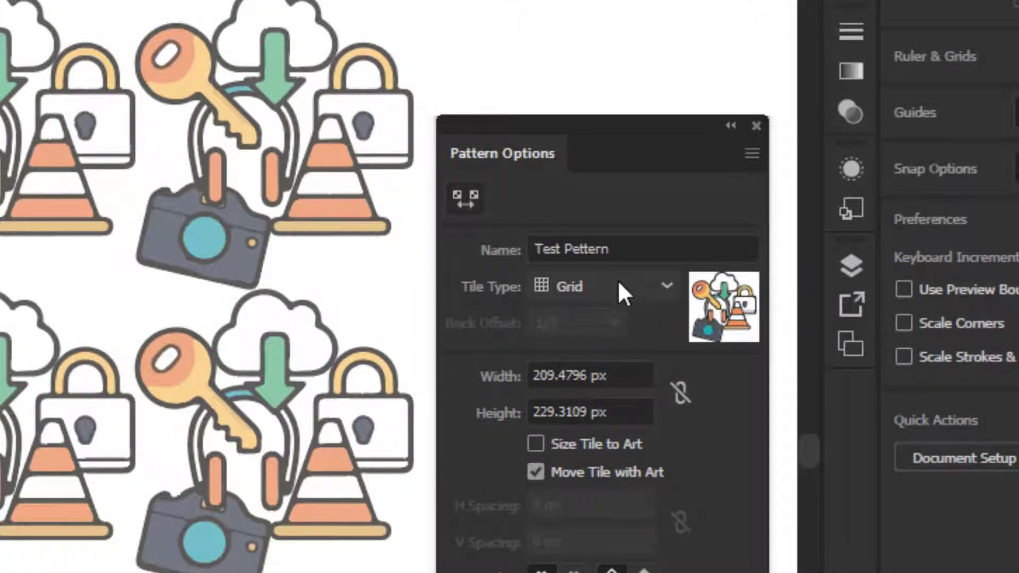
click(589, 284)
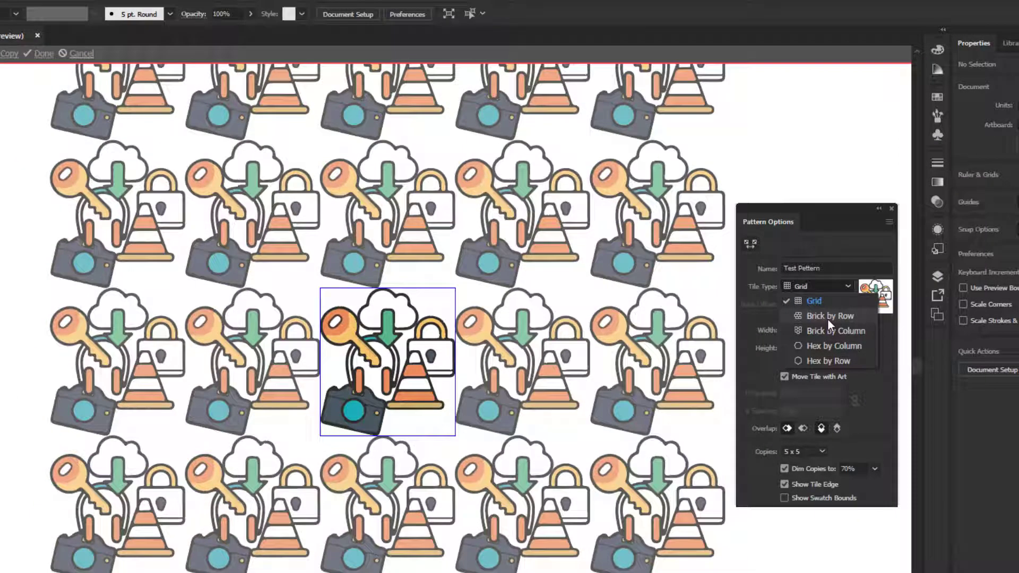
- Preview the Brick by Row, Brick by Column and Hex by Column tile layouts
click(830, 318)
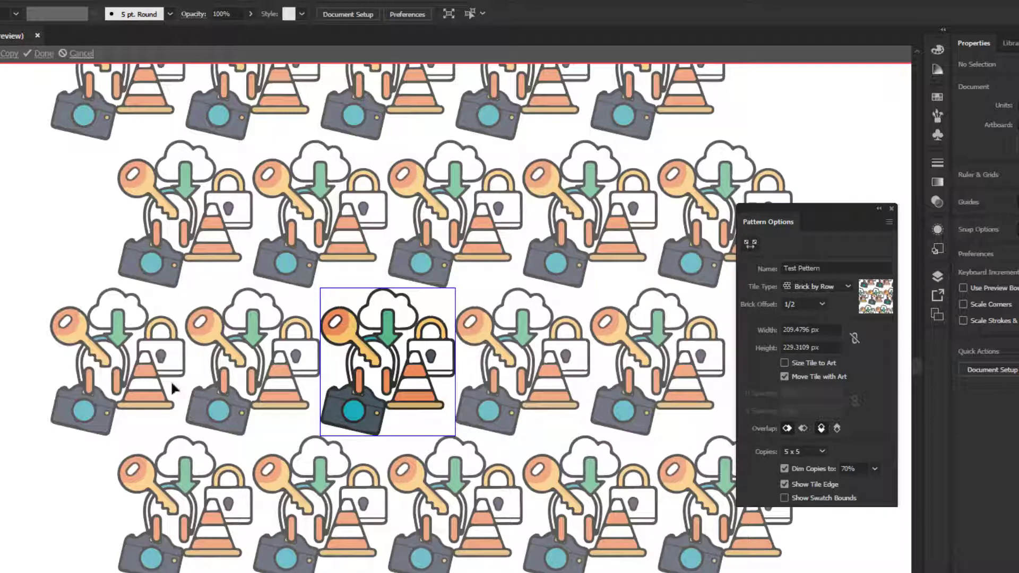
scroll(367, 352, down, 1)
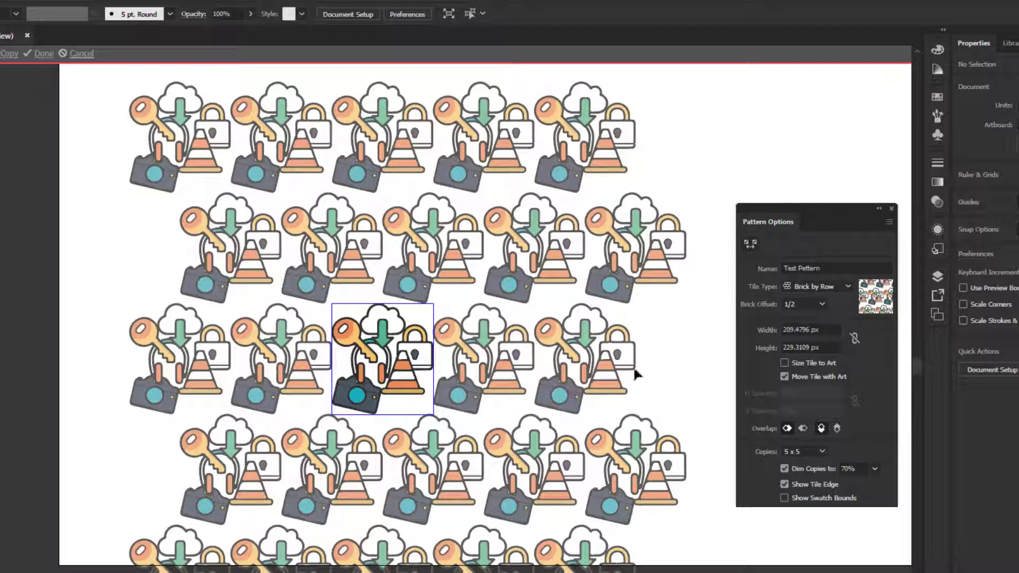
click(817, 289)
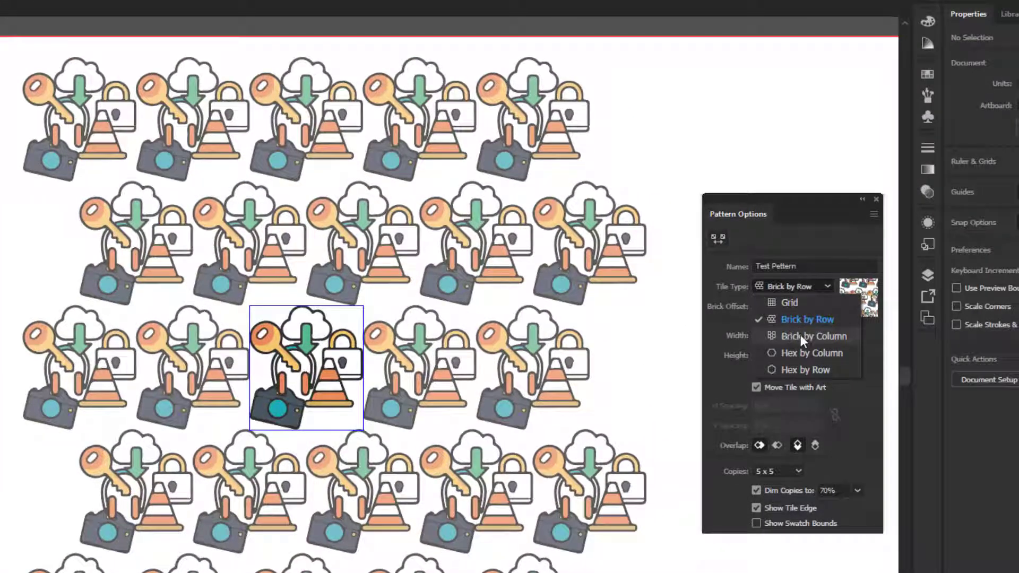
click(800, 336)
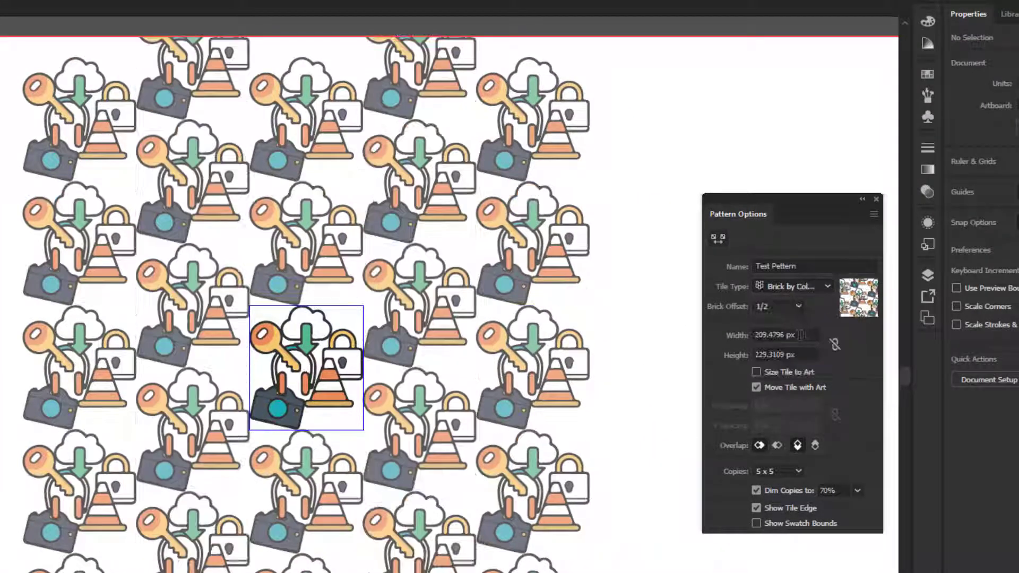
scroll(466, 341, up, 2)
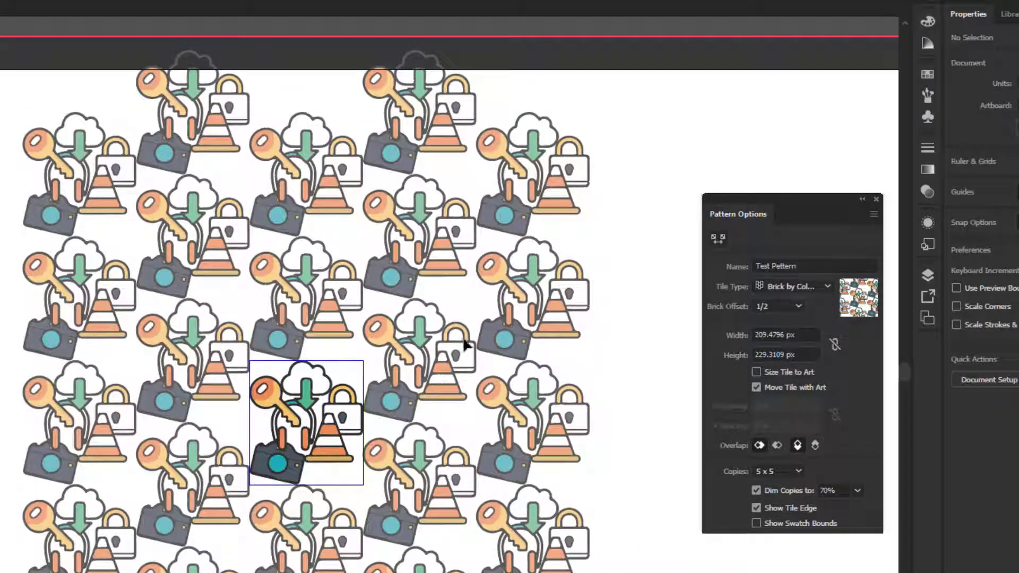
click(792, 286)
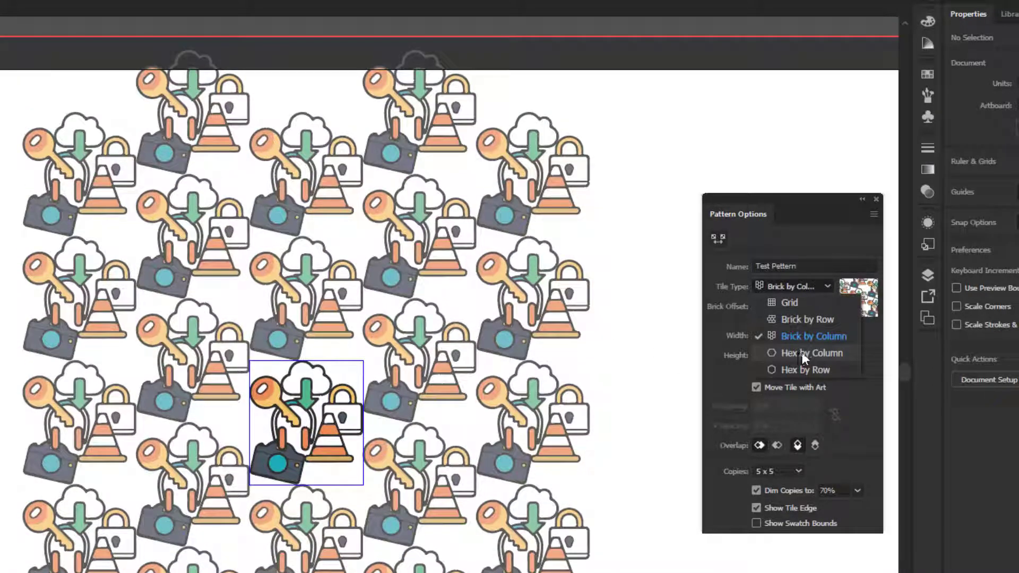
click(814, 354)
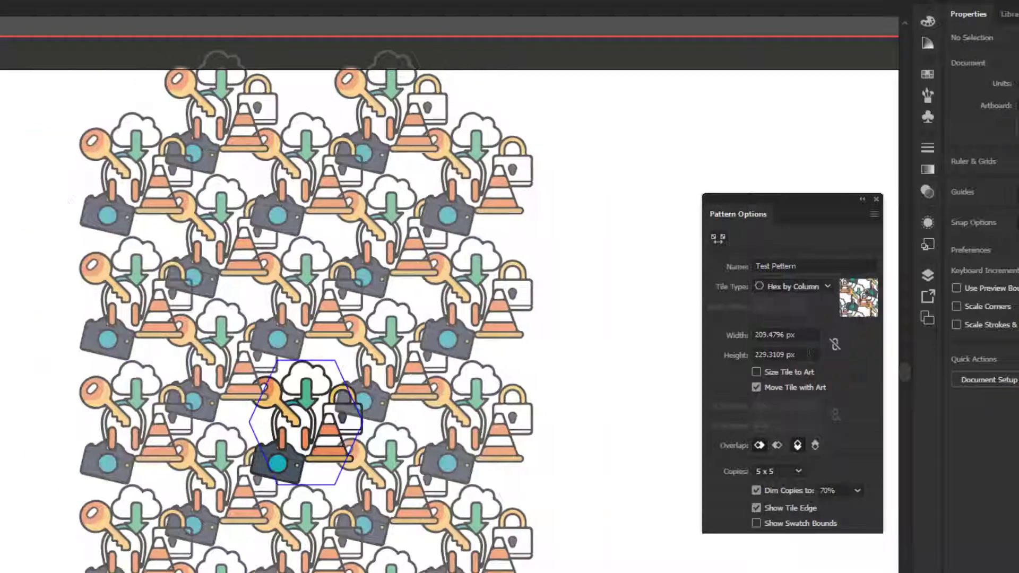
- Preview Hex by Row and Grid layouts, then settle on Brick by Row
click(785, 290)
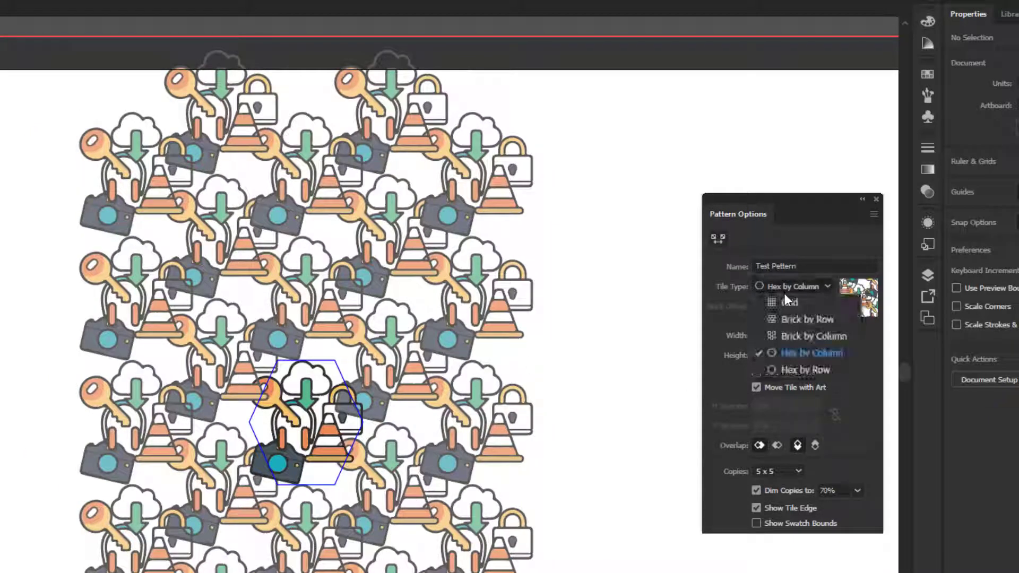
click(806, 370)
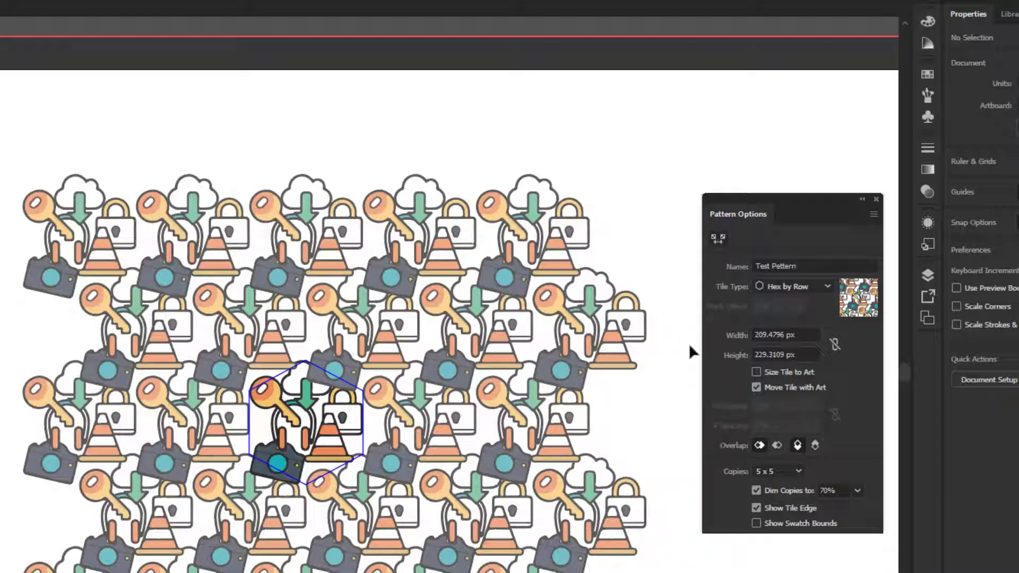
click(798, 287)
click(802, 319)
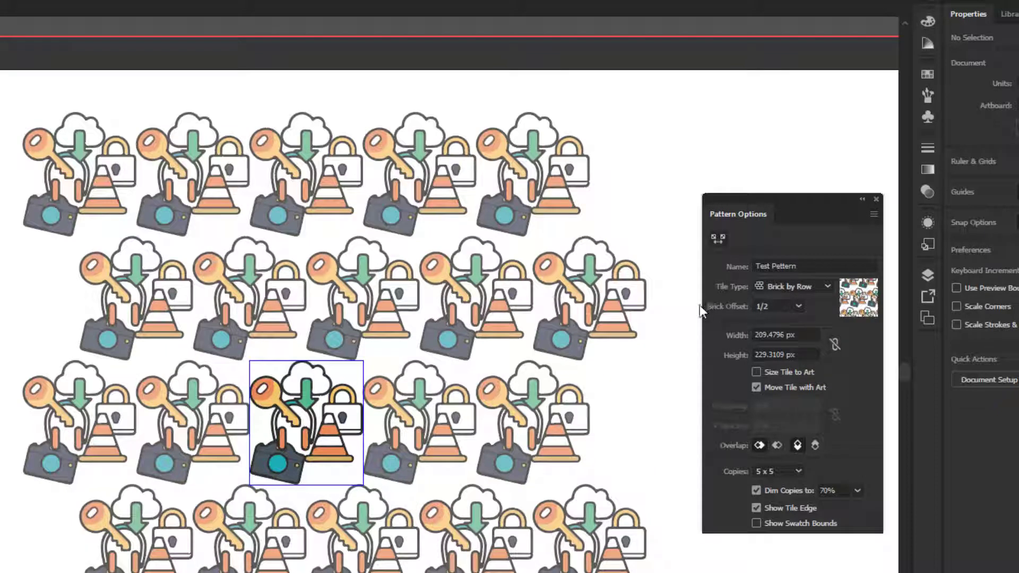
click(779, 289)
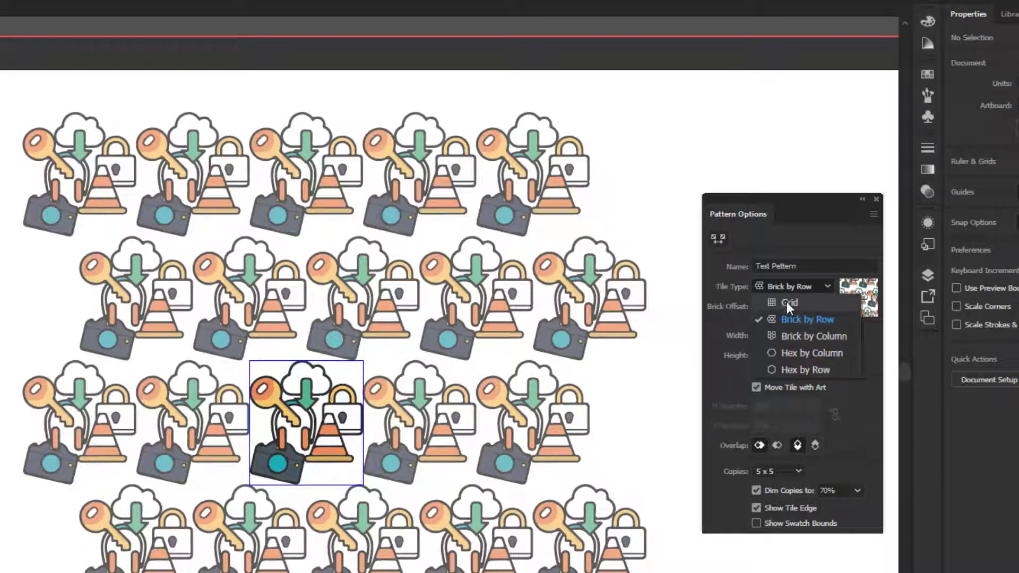
click(787, 301)
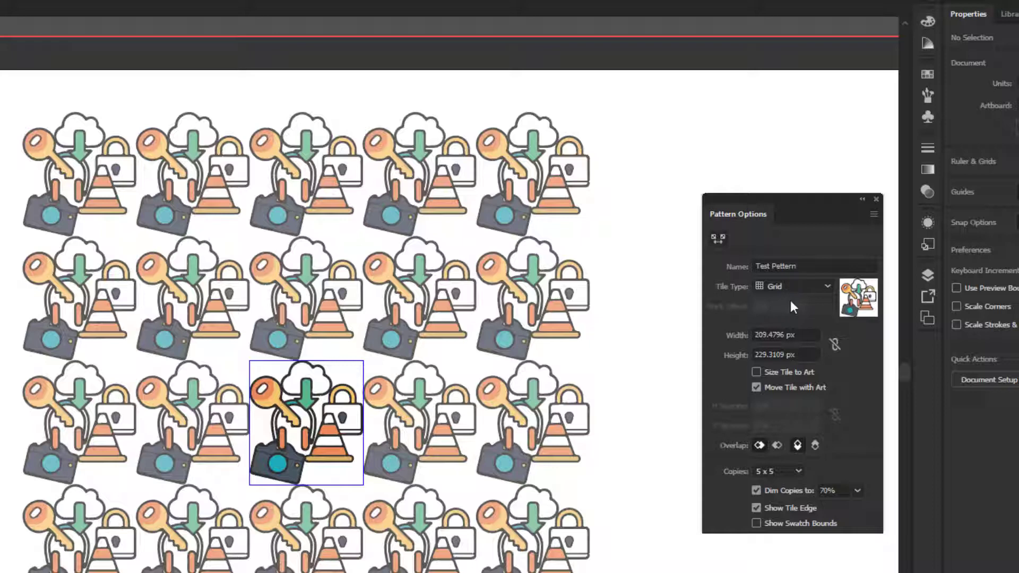
click(792, 289)
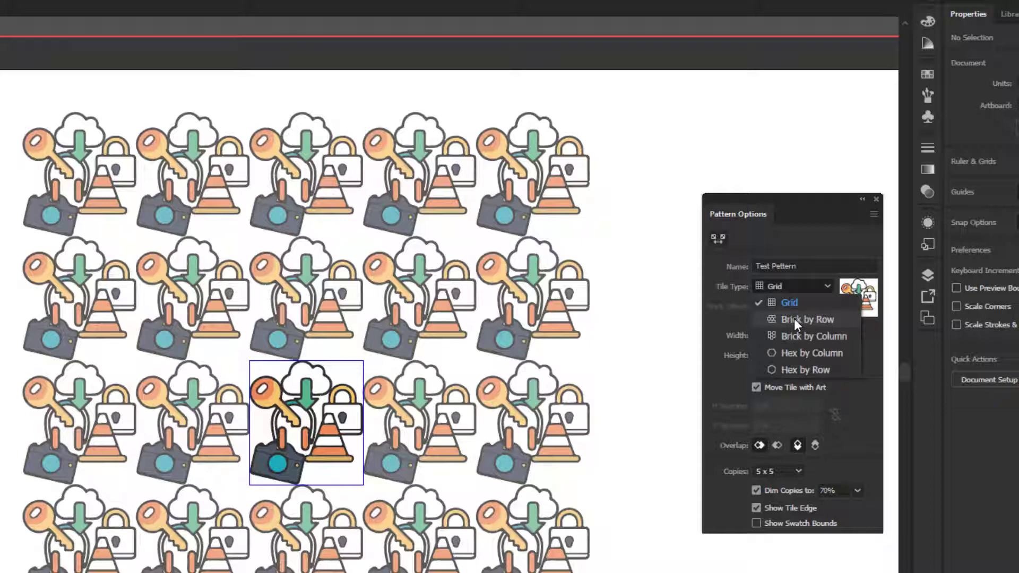
click(805, 318)
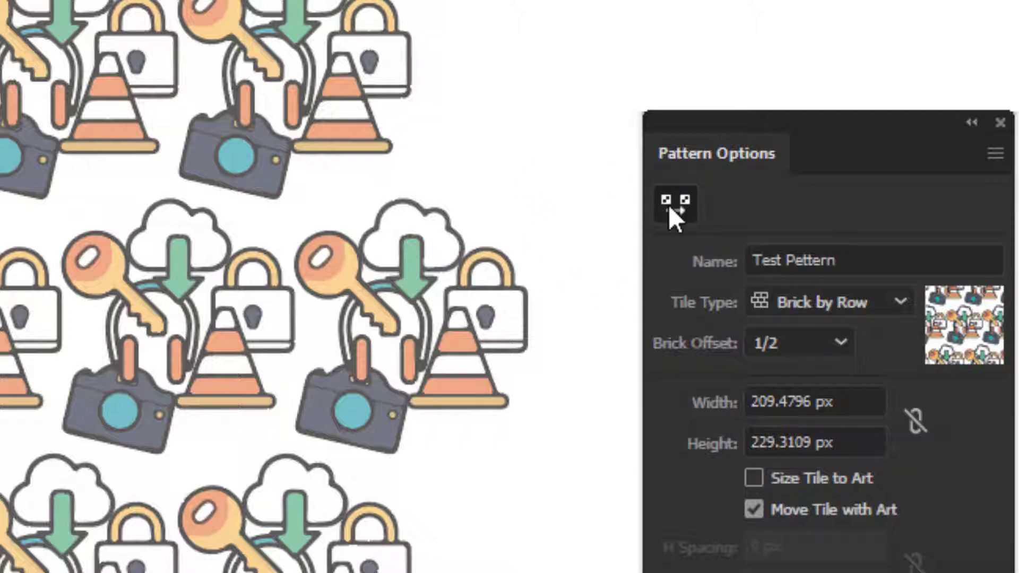
- Resize the Test Pattern tile with the Pattern Tile Tool to 232.4457 px square
click(671, 204)
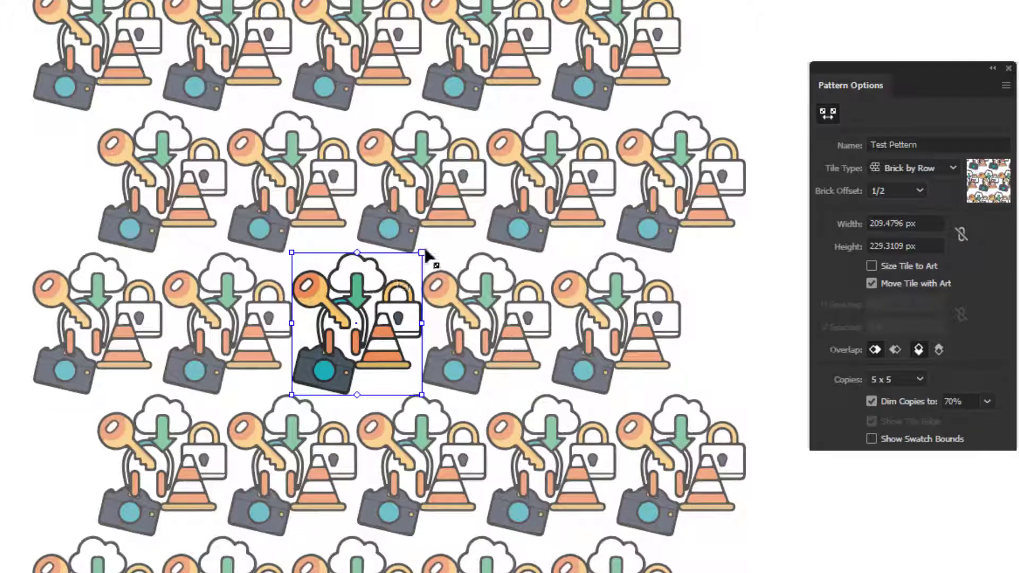
drag(422, 258, 391, 286)
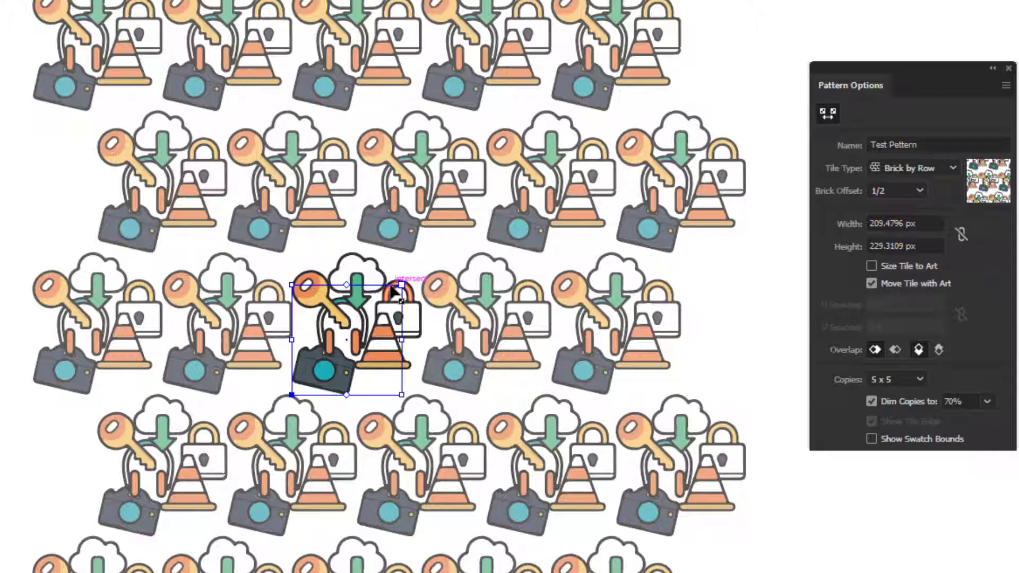
drag(392, 287, 418, 303)
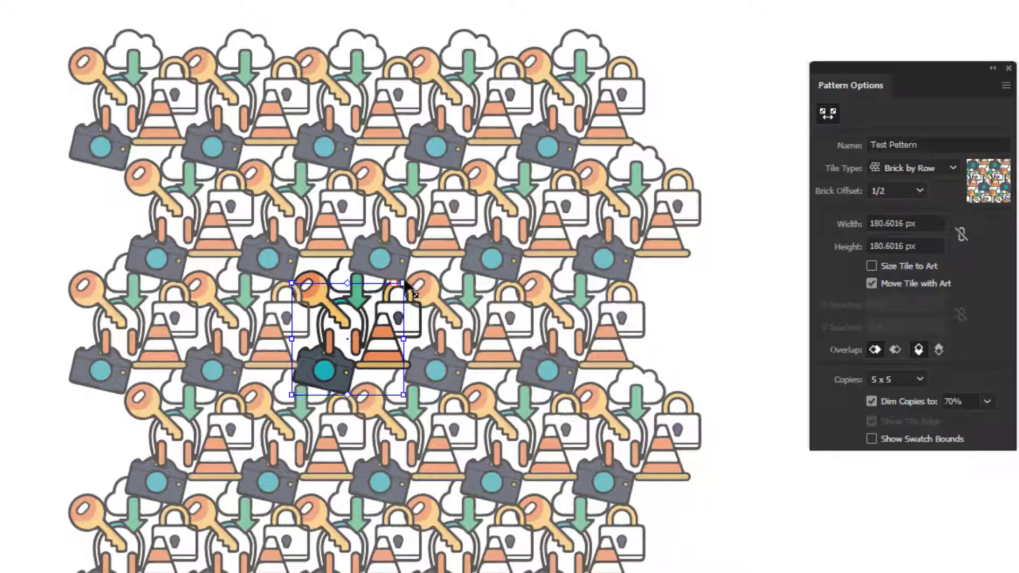
drag(404, 283, 440, 239)
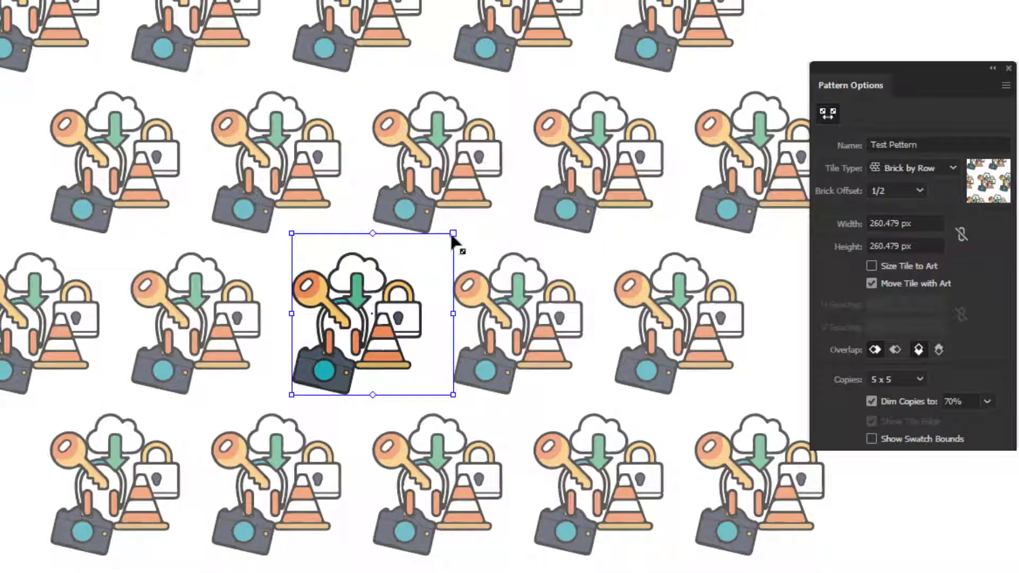
drag(454, 234, 441, 244)
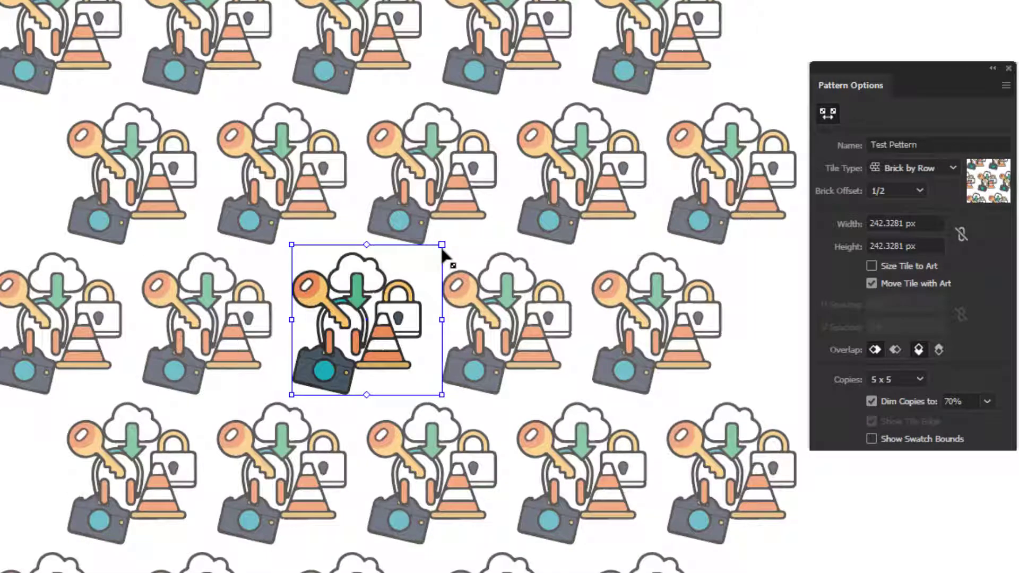
drag(445, 246, 436, 255)
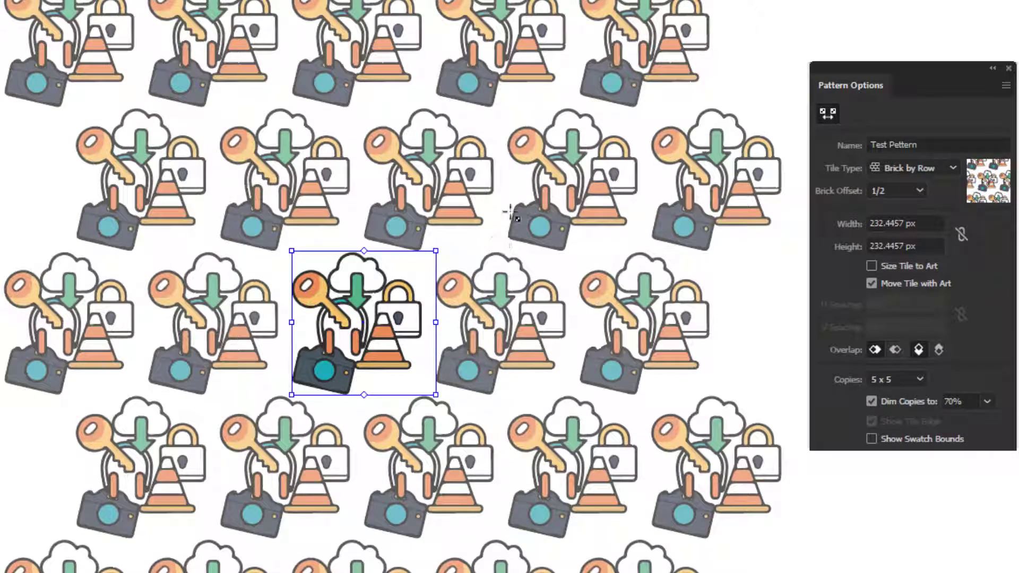
click(828, 113)
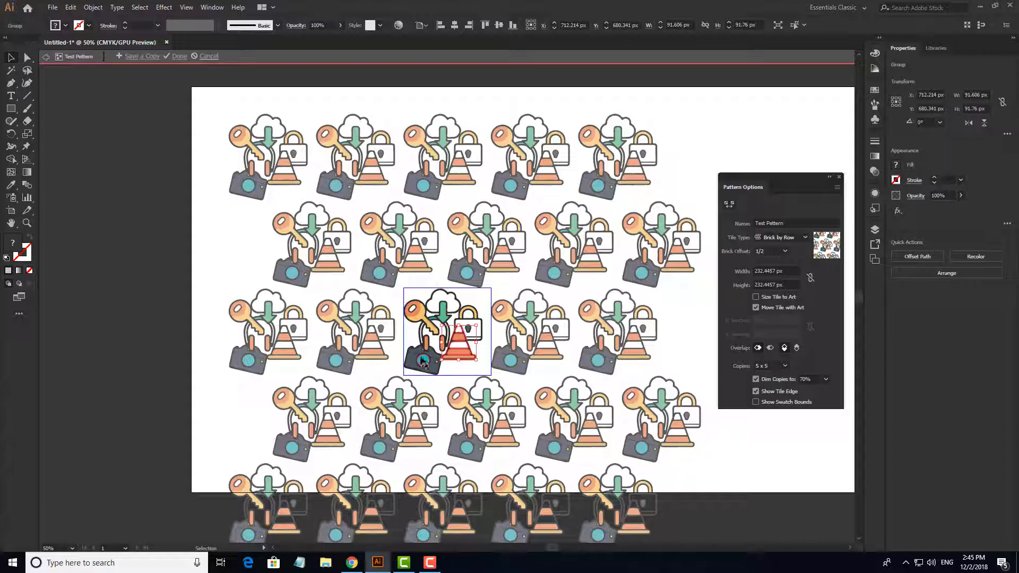
- Reposition the camera and key inside the pattern tile, undoing an accidental cloud move
drag(418, 373, 426, 387)
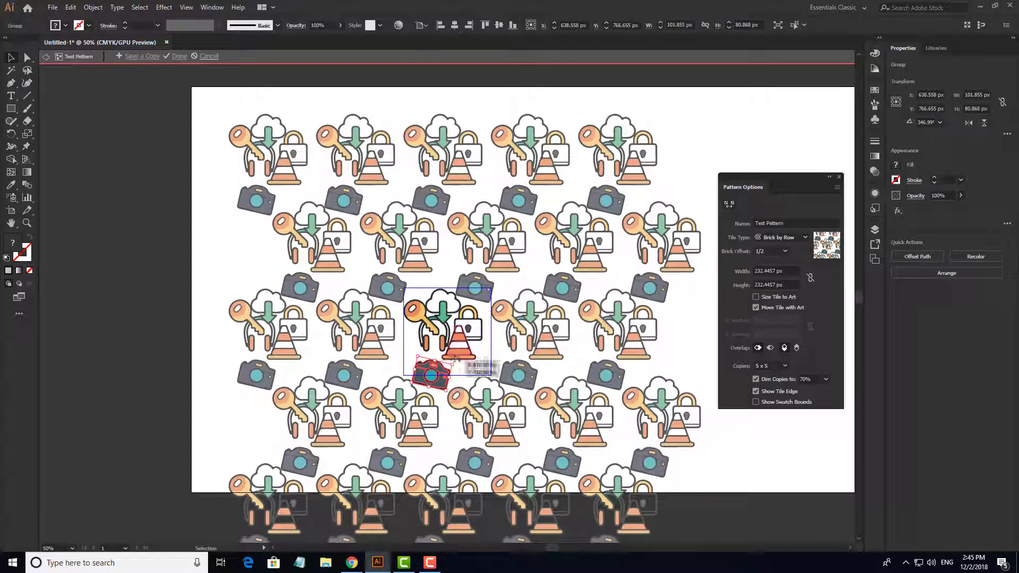
mouse_move(448, 382)
mouse_down()
mouse_move(440, 367)
mouse_move(466, 359)
mouse_move(448, 343)
mouse_up()
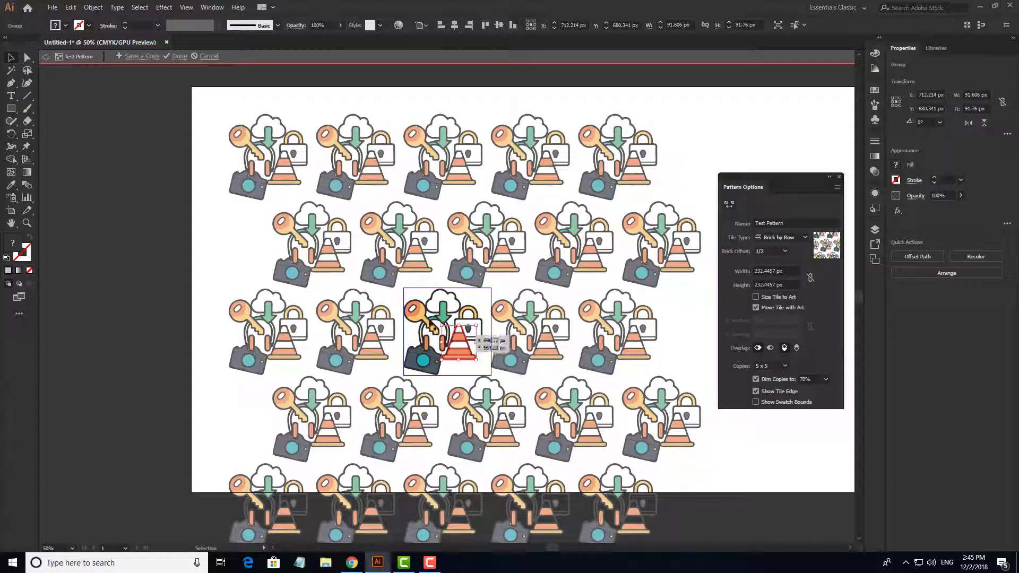
drag(422, 315, 451, 298)
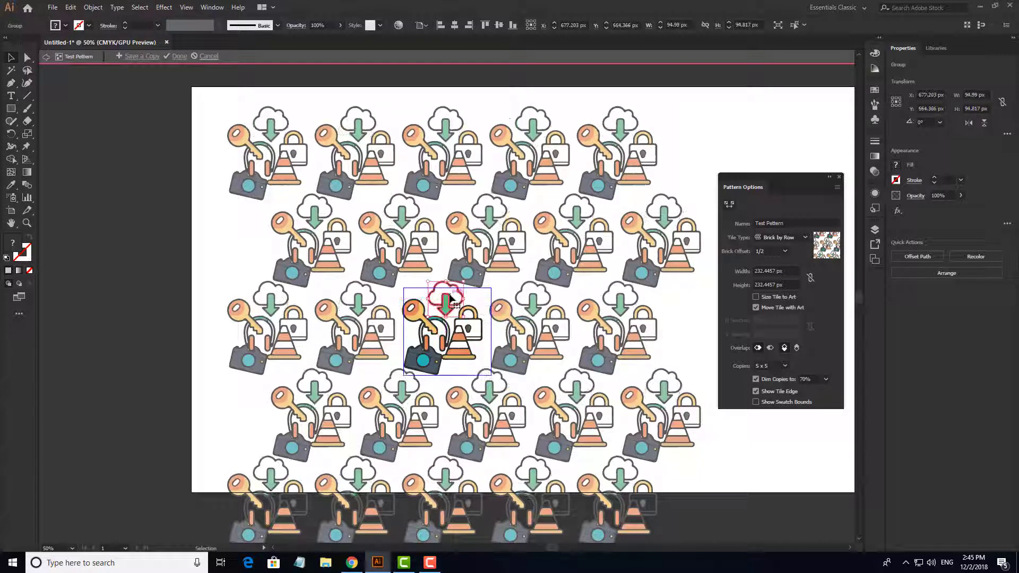
key(ctrl+z)
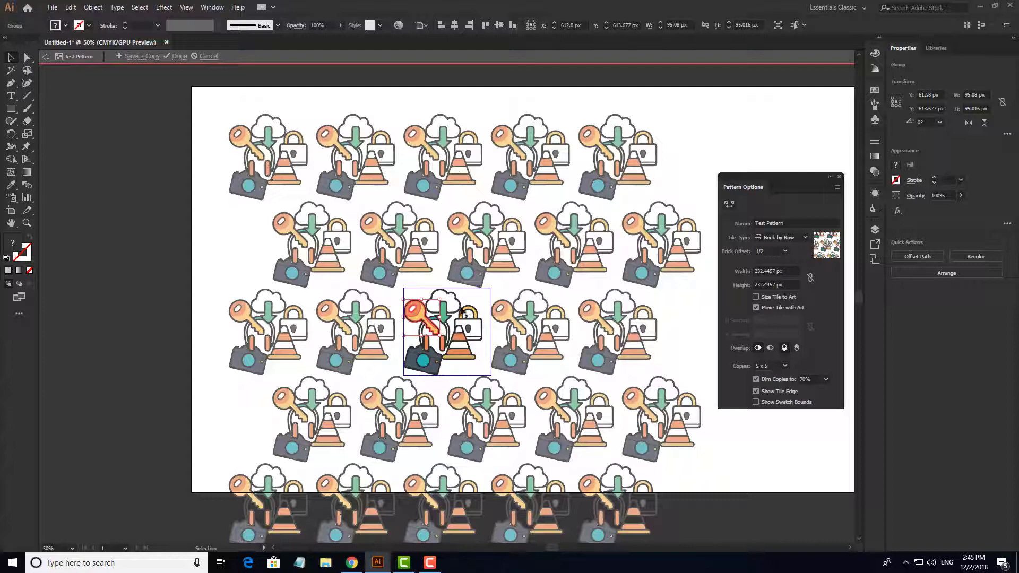
scroll(445, 324, up, 1)
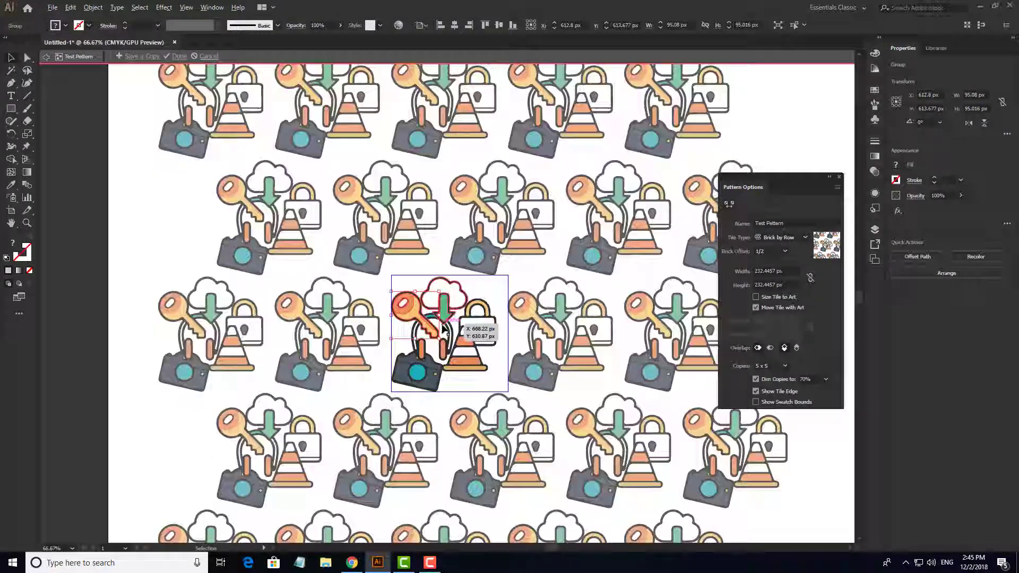
scroll(443, 328, up, 1)
scroll(443, 328, down, 1)
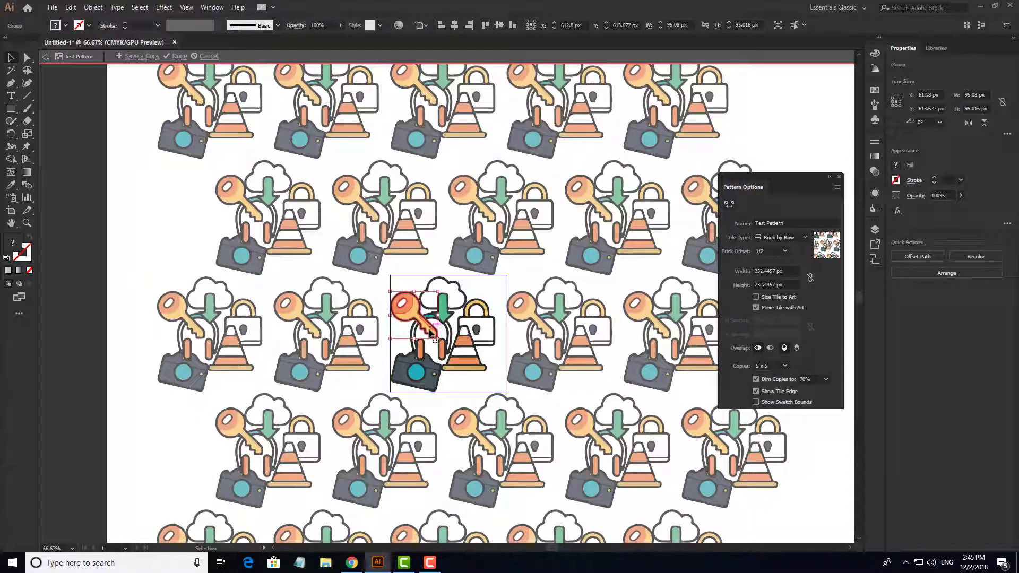
scroll(498, 324, down, 1)
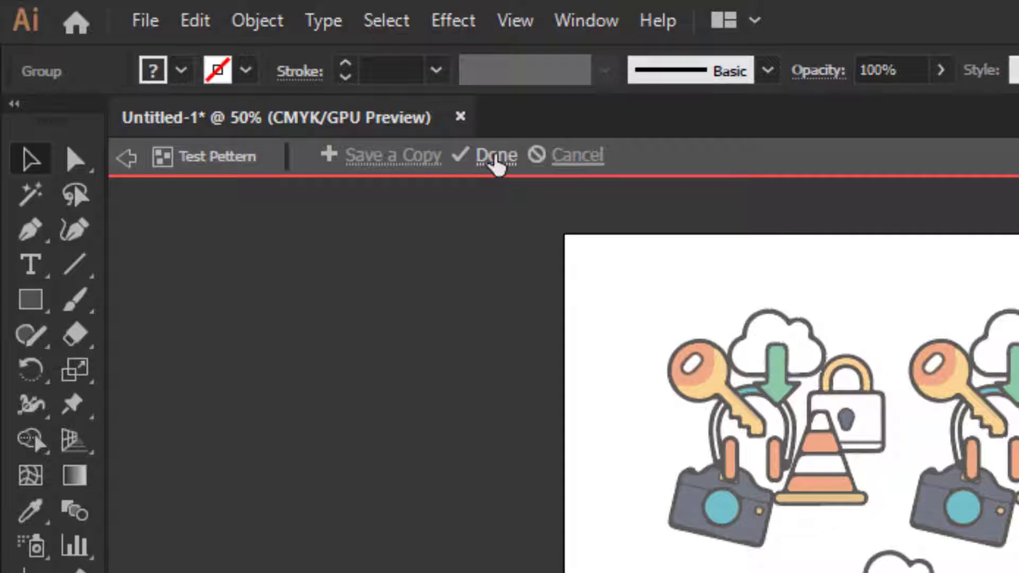
- Close the Test Pattern editing and undo an accidental move of the cloud icon
click(496, 160)
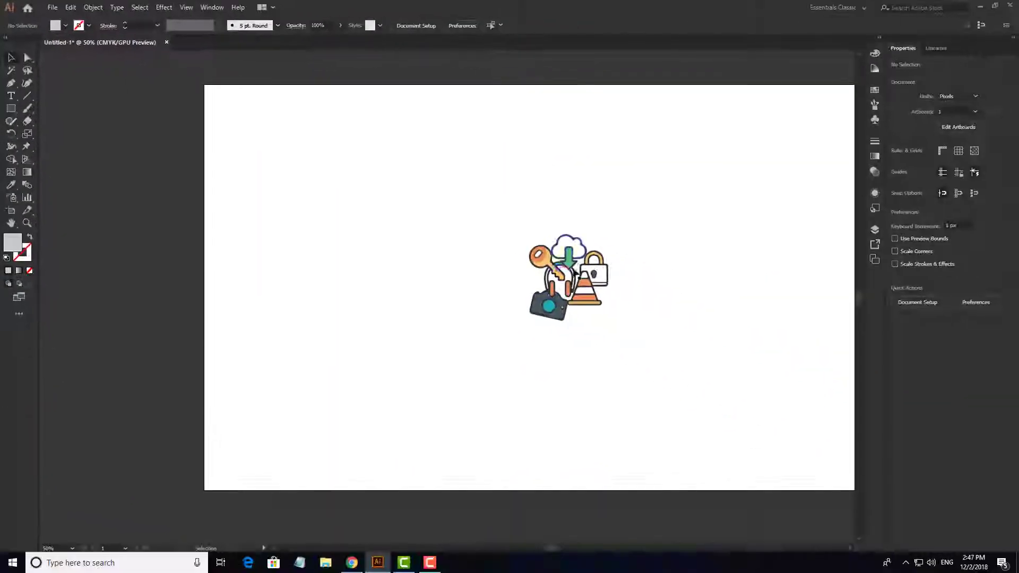
drag(569, 261, 530, 265)
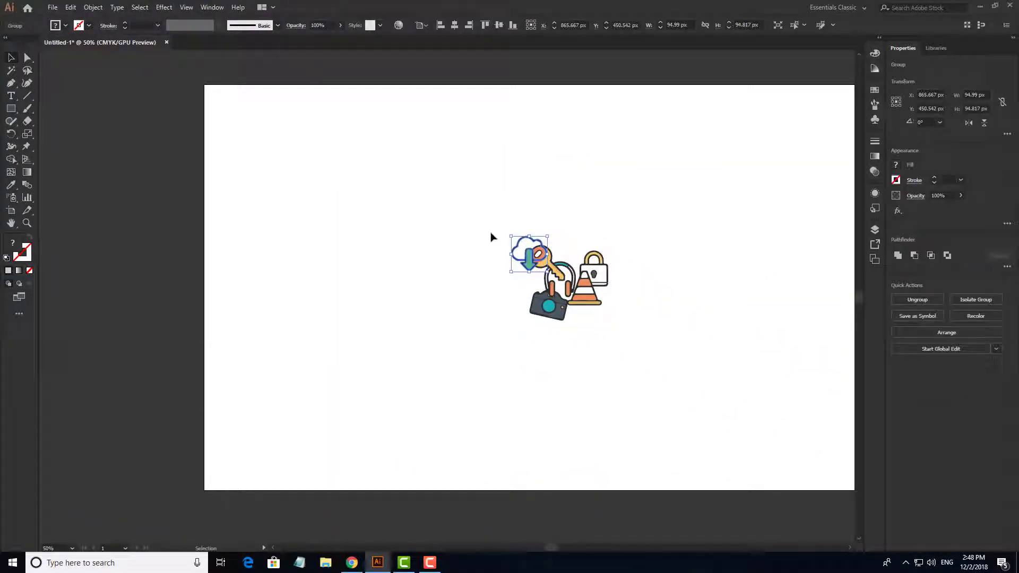
key(ctrl+z)
- Drag-select all six icons and move the group onto the pasteboard left of the artboard
drag(444, 196, 639, 328)
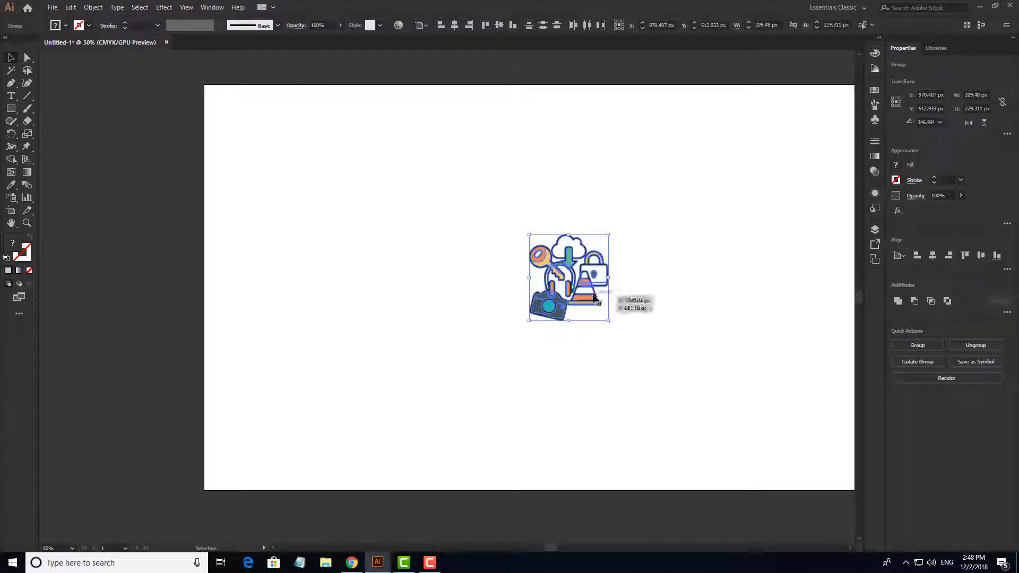
drag(589, 299, 163, 253)
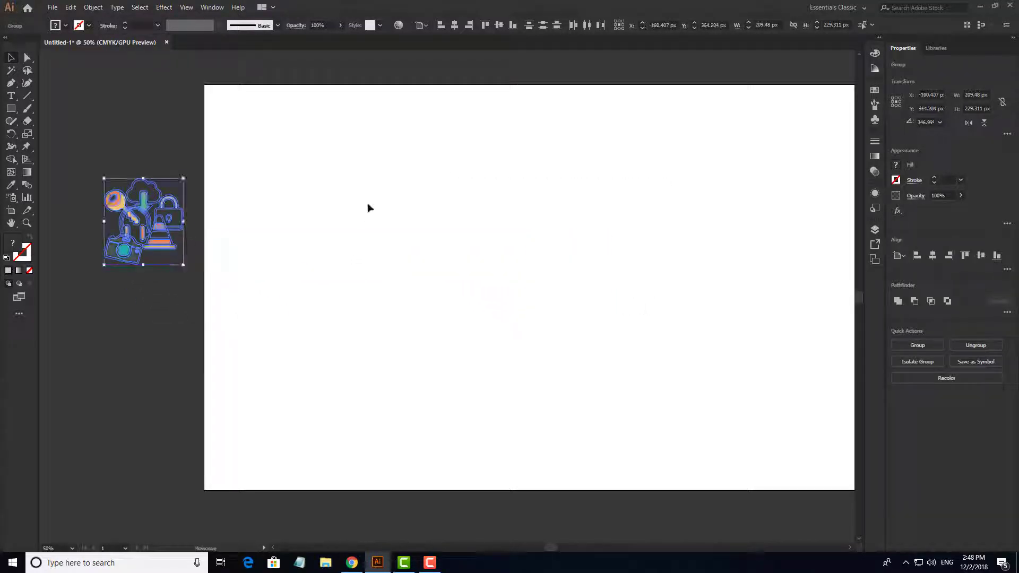
click(428, 312)
scroll(429, 312, right, 5)
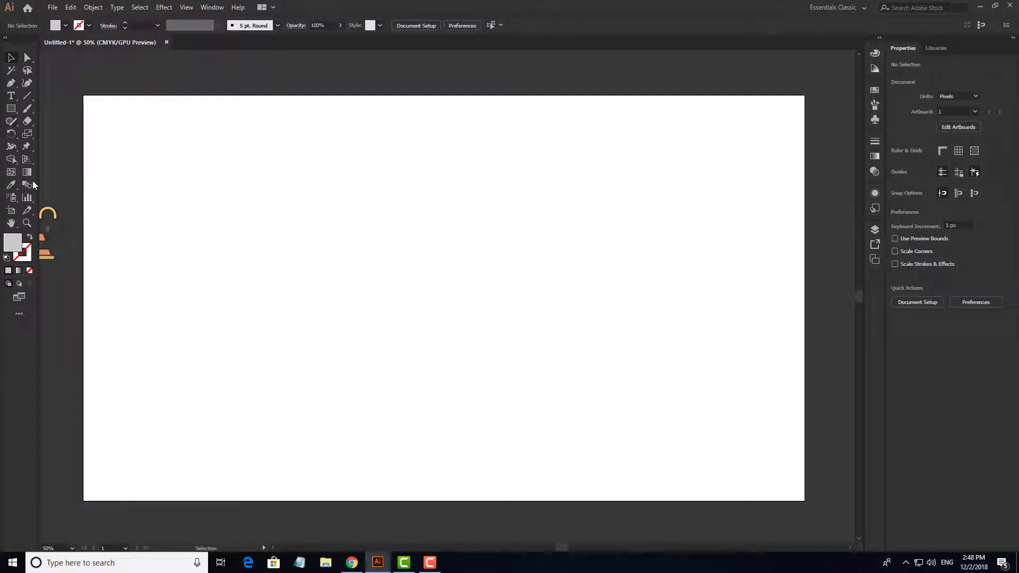
- Draw a 1920×1080 rectangle over the whole artboard and fill it with the Test Pattern swatch
click(11, 210)
key(m)
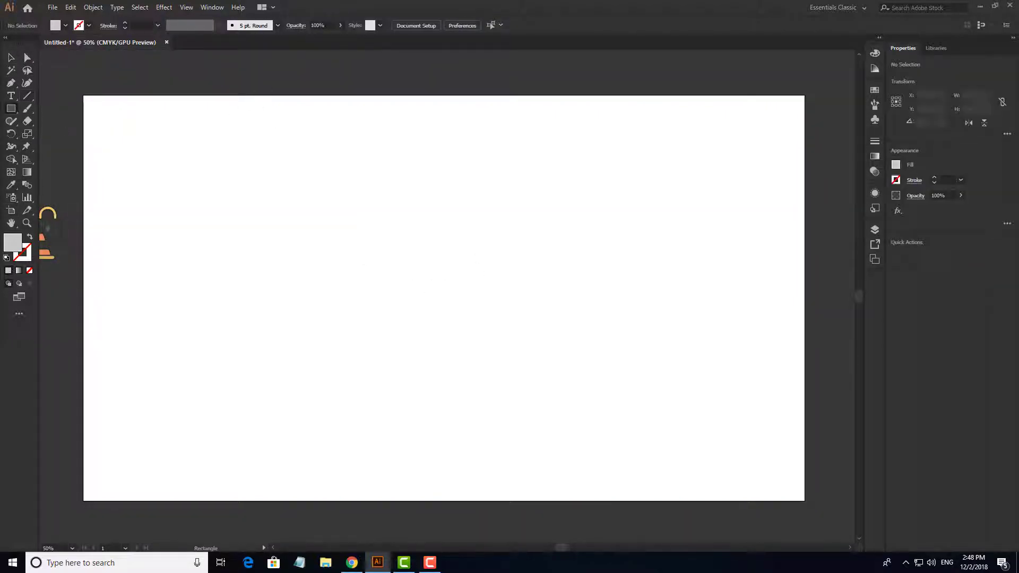
mouse_move(83, 96)
mouse_down()
mouse_move(641, 285)
mouse_move(804, 500)
mouse_up()
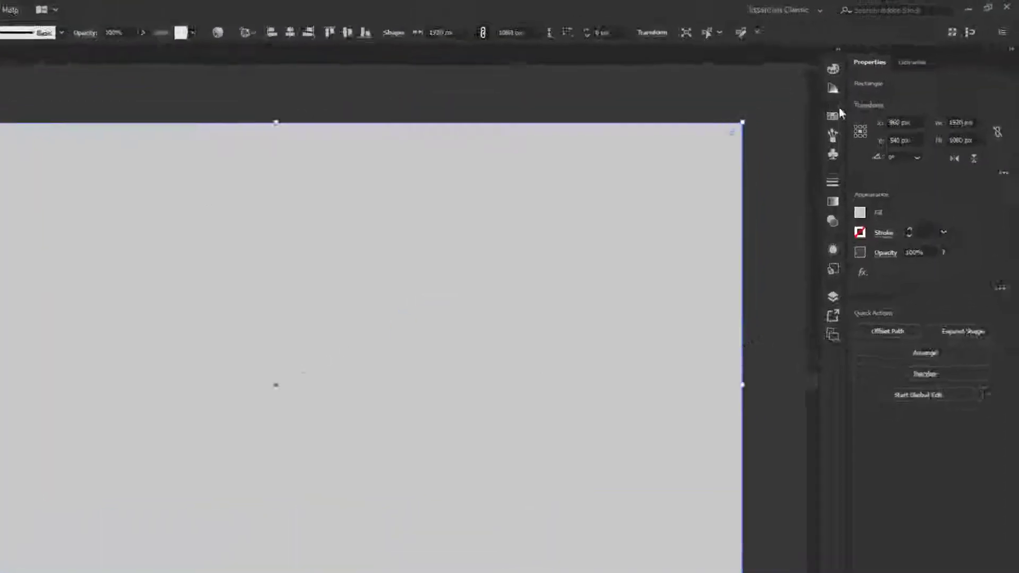
click(834, 114)
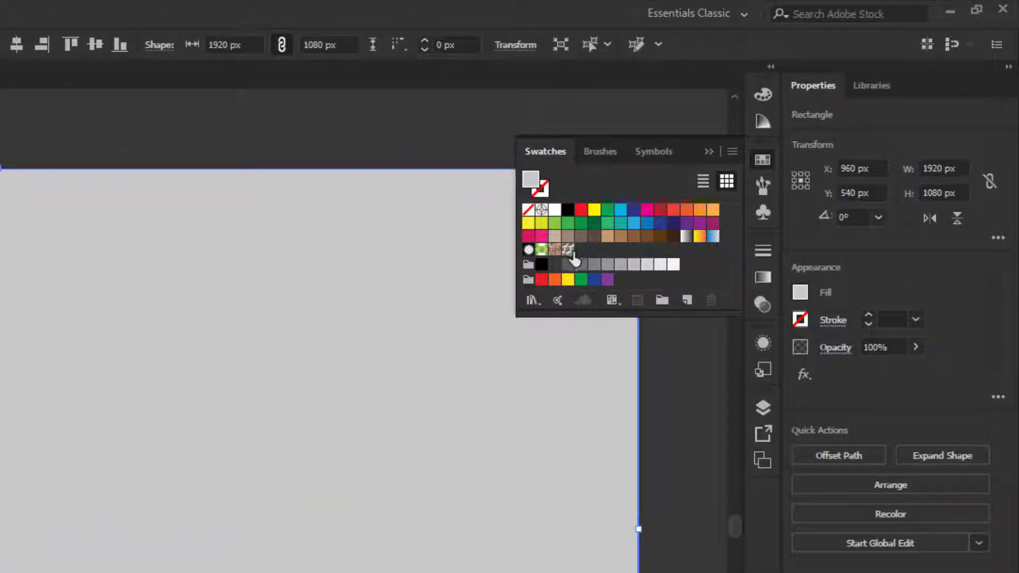
click(568, 251)
click(567, 251)
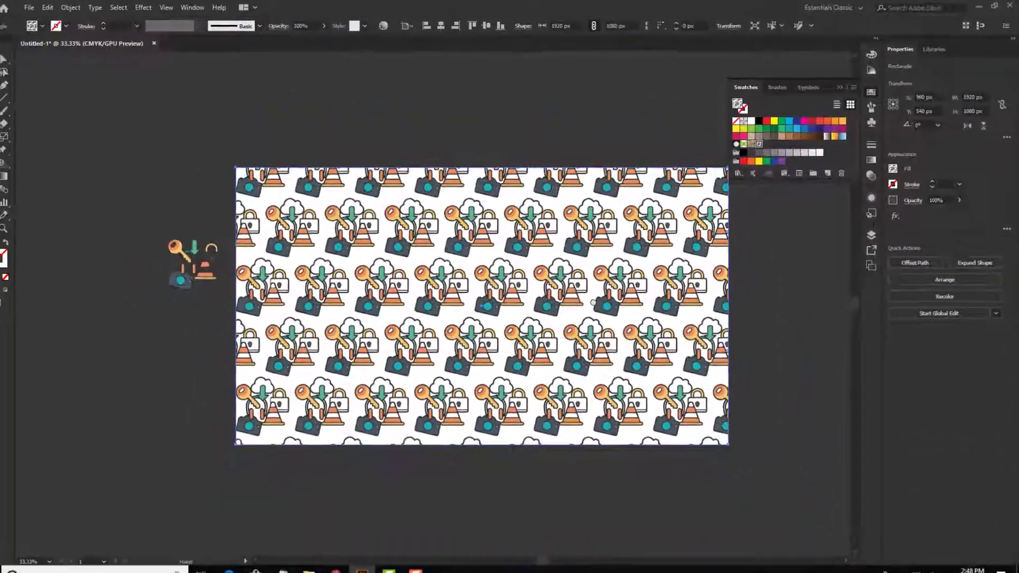
click(729, 265)
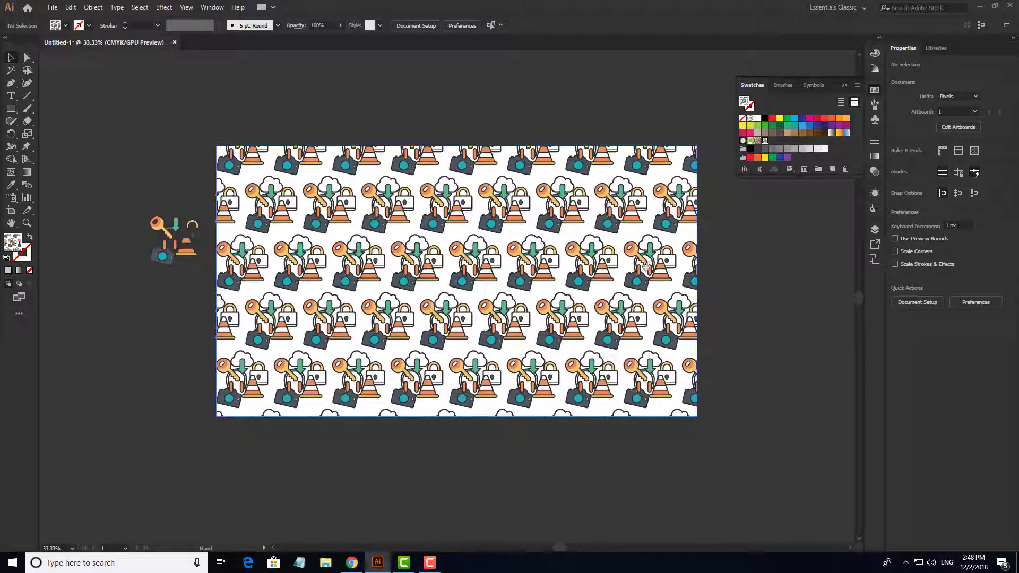
scroll(526, 303, up, 1)
drag(547, 337, 536, 303)
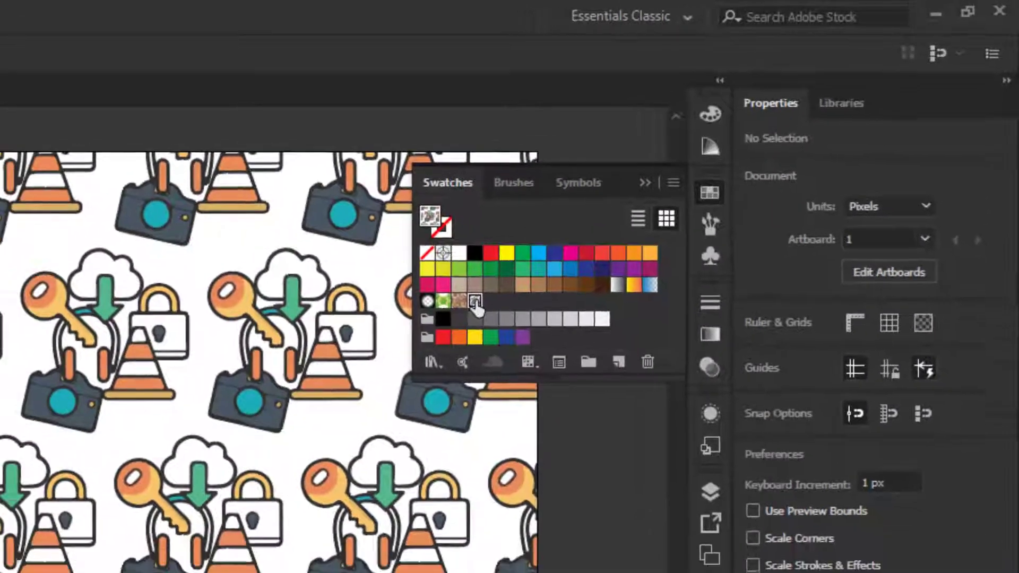
- Edit the Test Pattern and resize its tile with the Pattern Tile Tool to 217.4457 px square
double_click(475, 302)
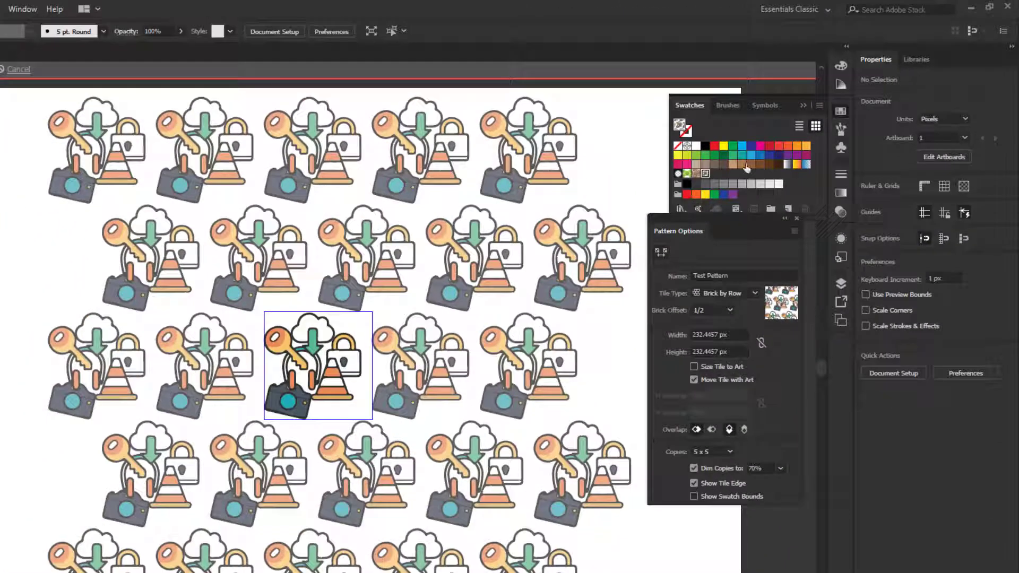
drag(711, 223, 688, 241)
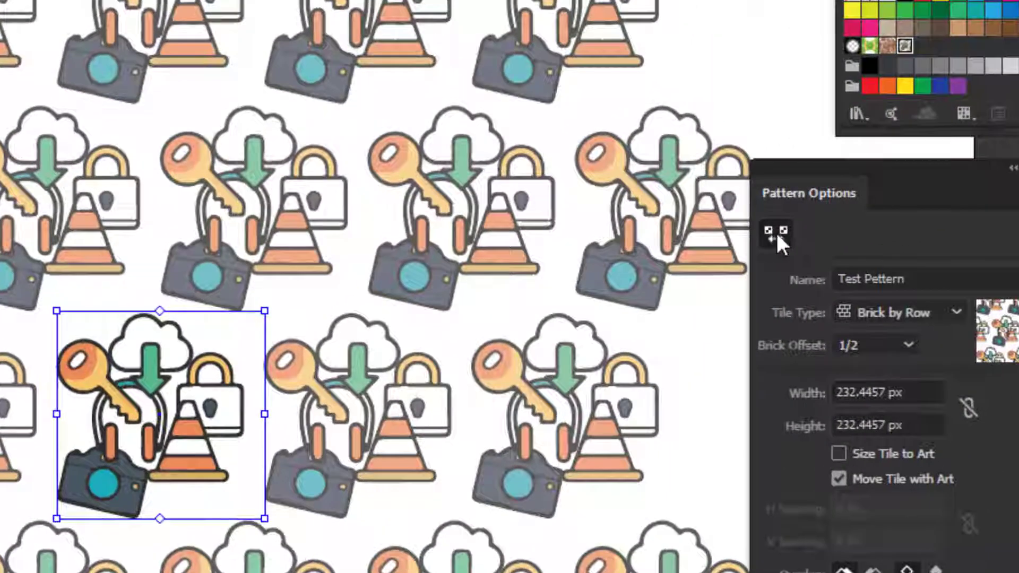
click(772, 236)
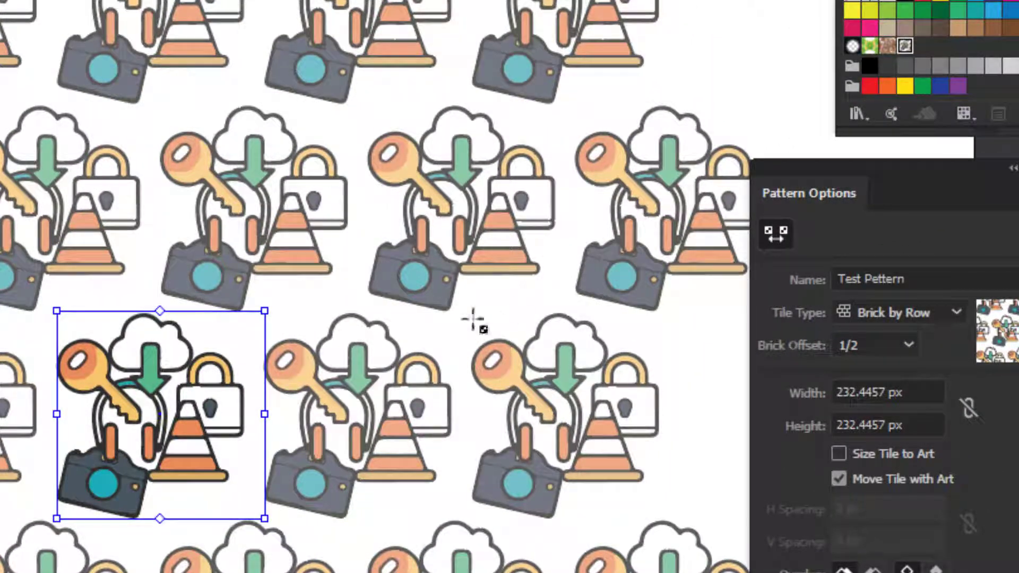
drag(264, 314, 215, 343)
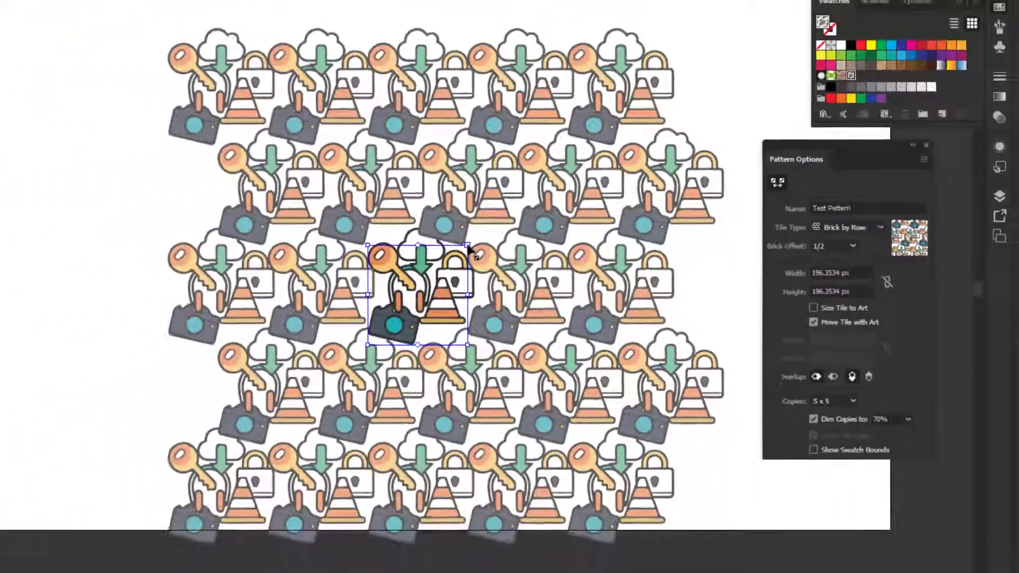
drag(288, 323, 488, 237)
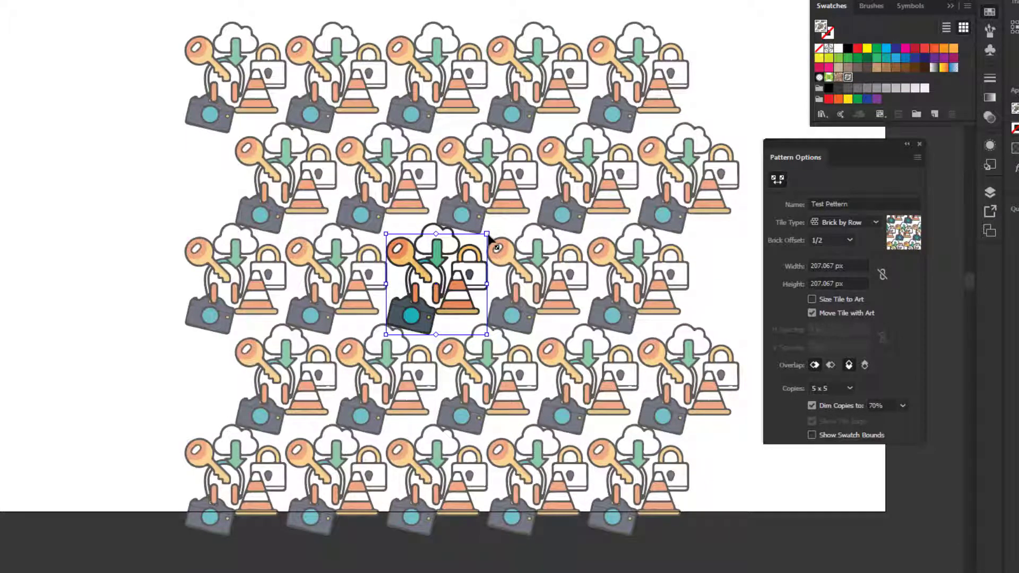
drag(488, 237, 490, 232)
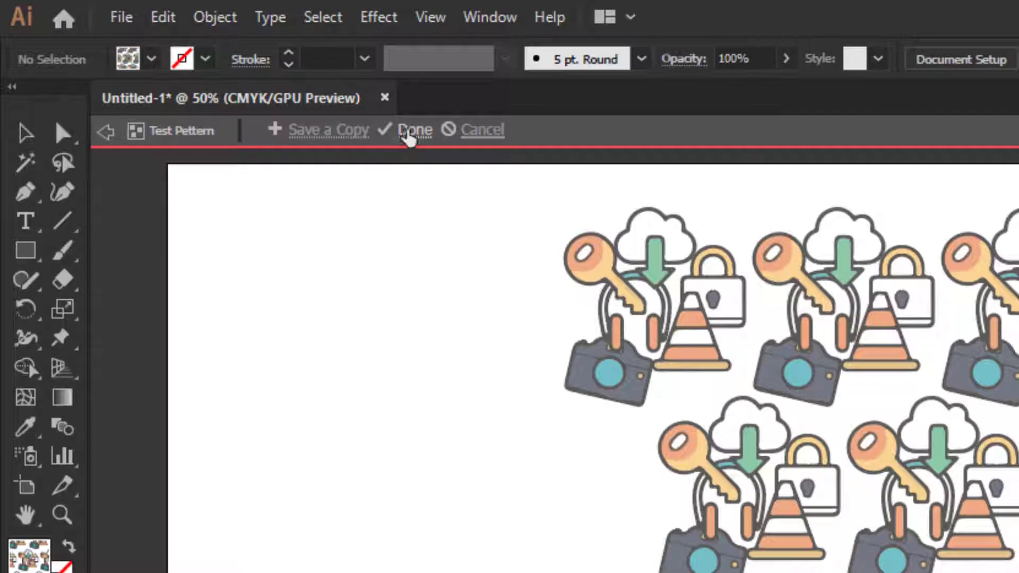
- Exit pattern editing, close the Swatches panel and pan to view the revised pattern fill
click(412, 133)
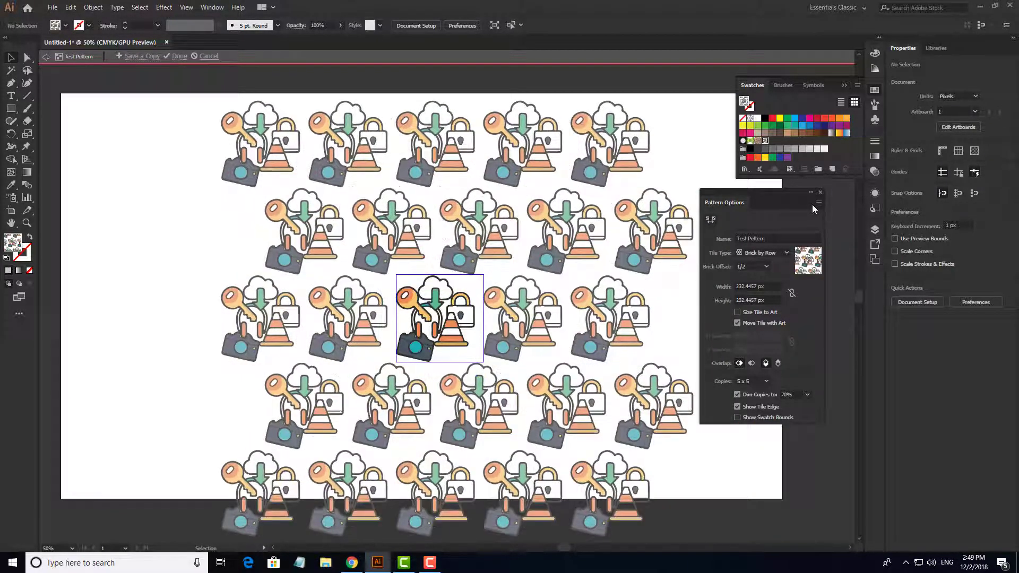
key(Escape)
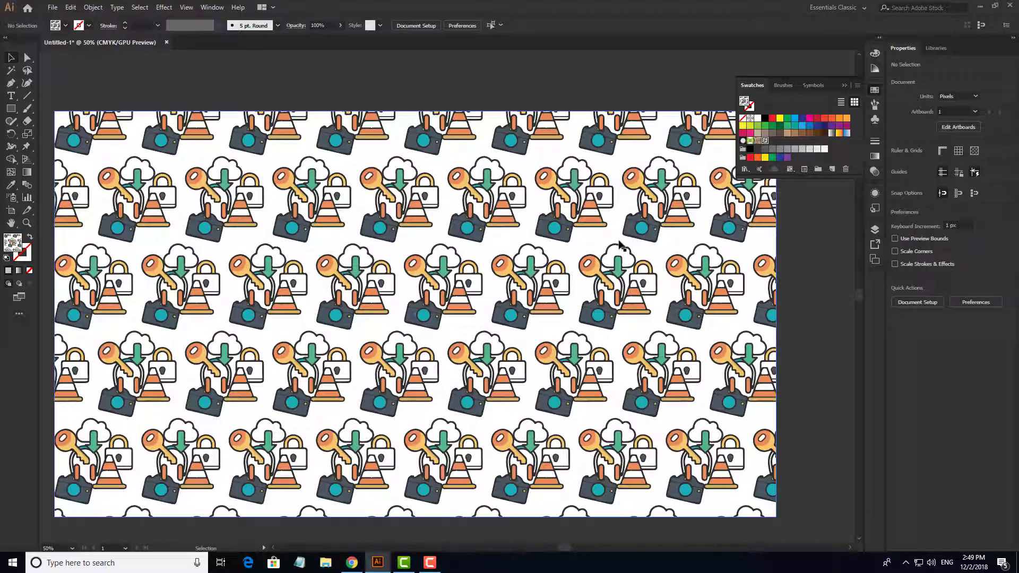
drag(621, 243, 649, 224)
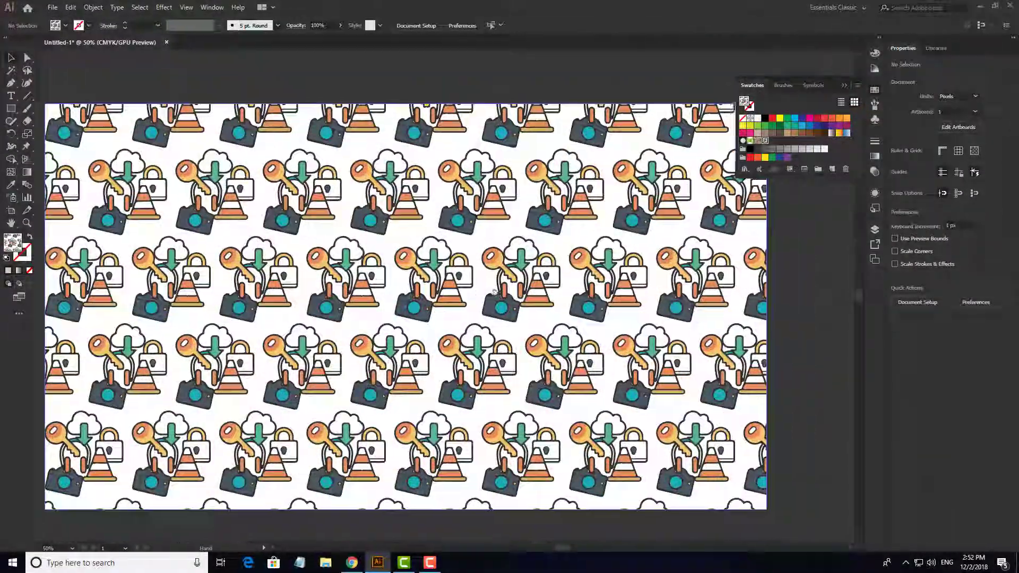
drag(494, 292, 538, 298)
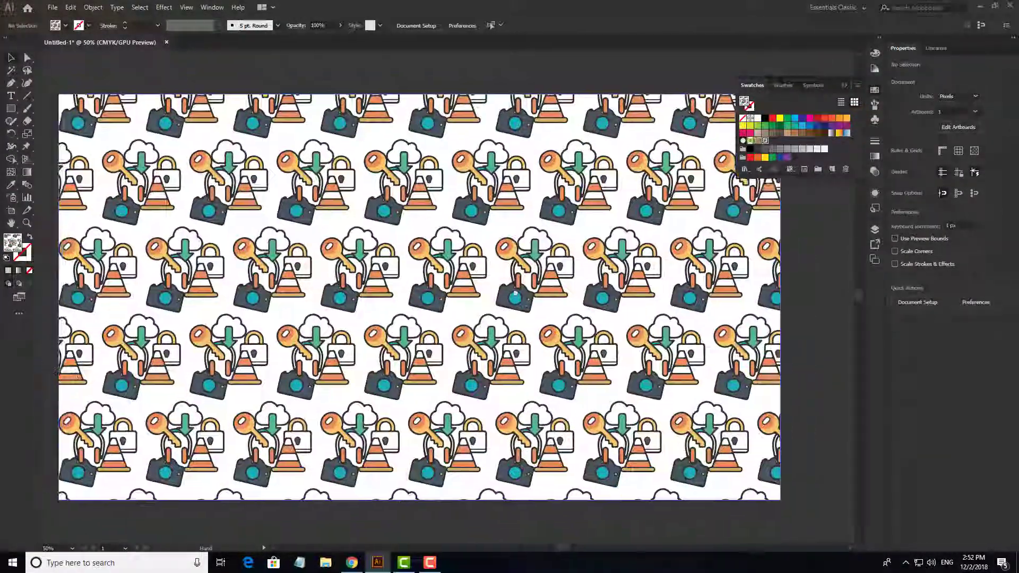
click(846, 86)
drag(521, 293, 480, 249)
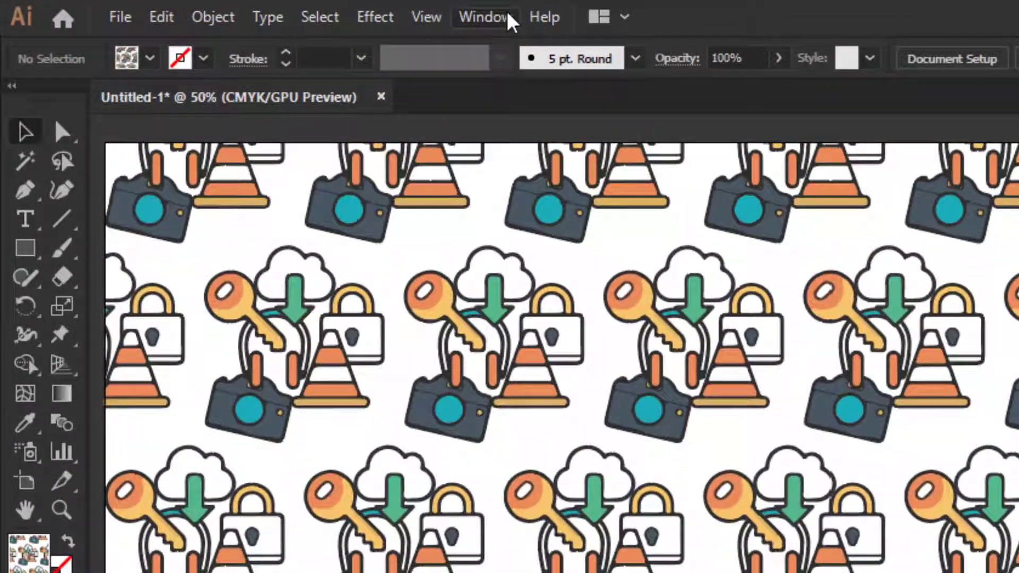
- Float the Transform panel from the Window menu and open its flyout options
click(505, 21)
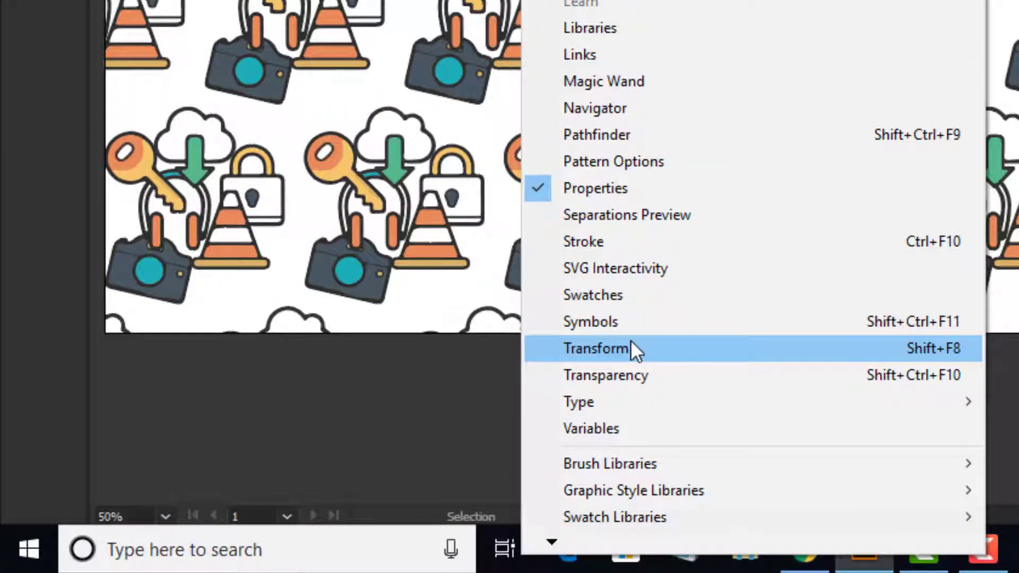
click(630, 349)
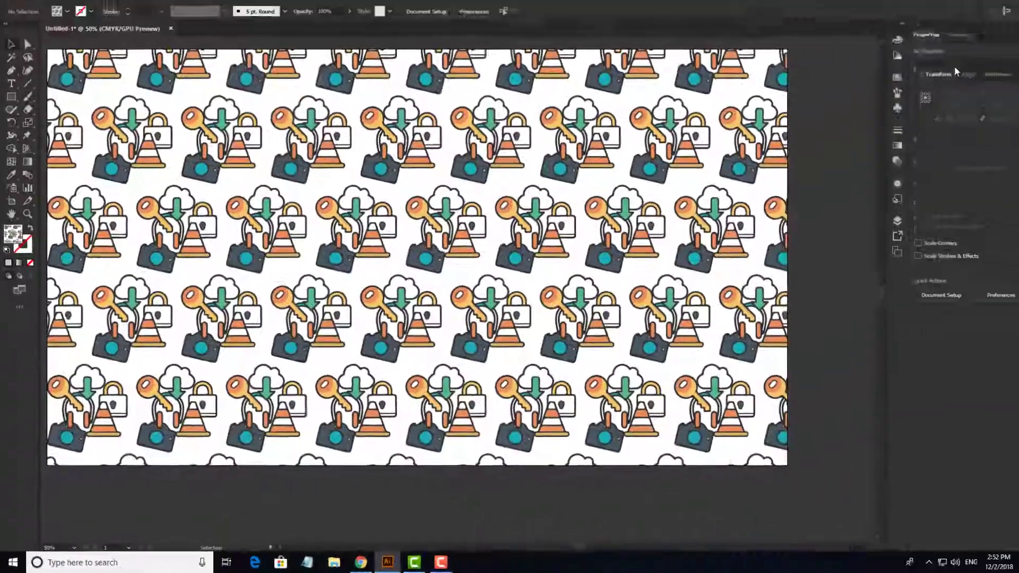
drag(954, 66, 824, 249)
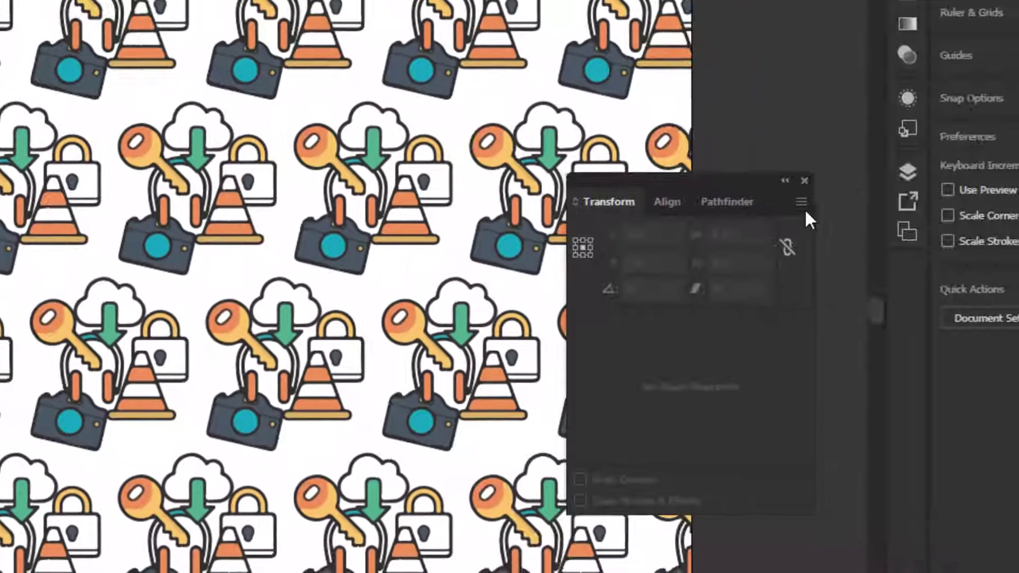
click(823, 245)
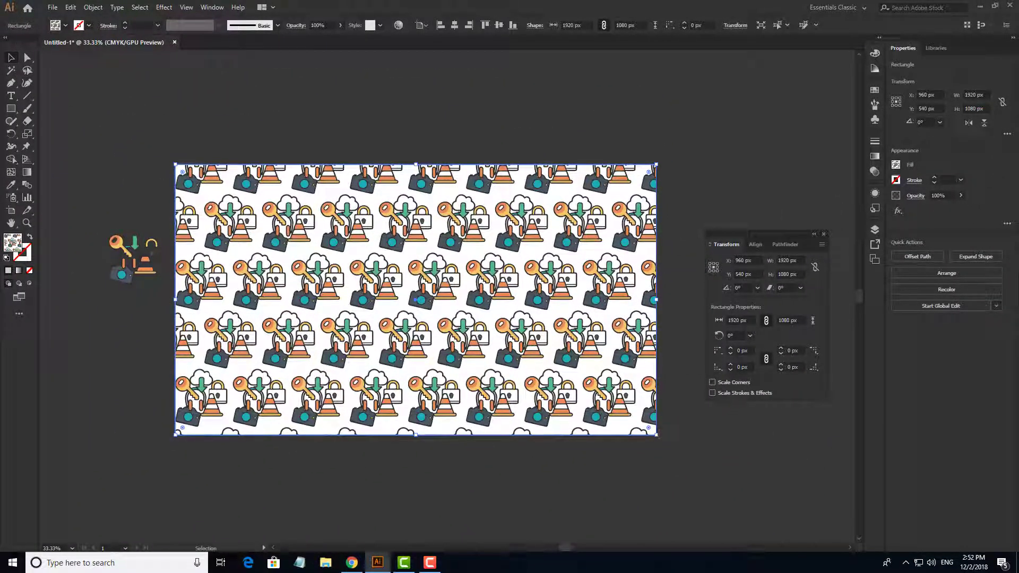
drag(658, 434, 511, 353)
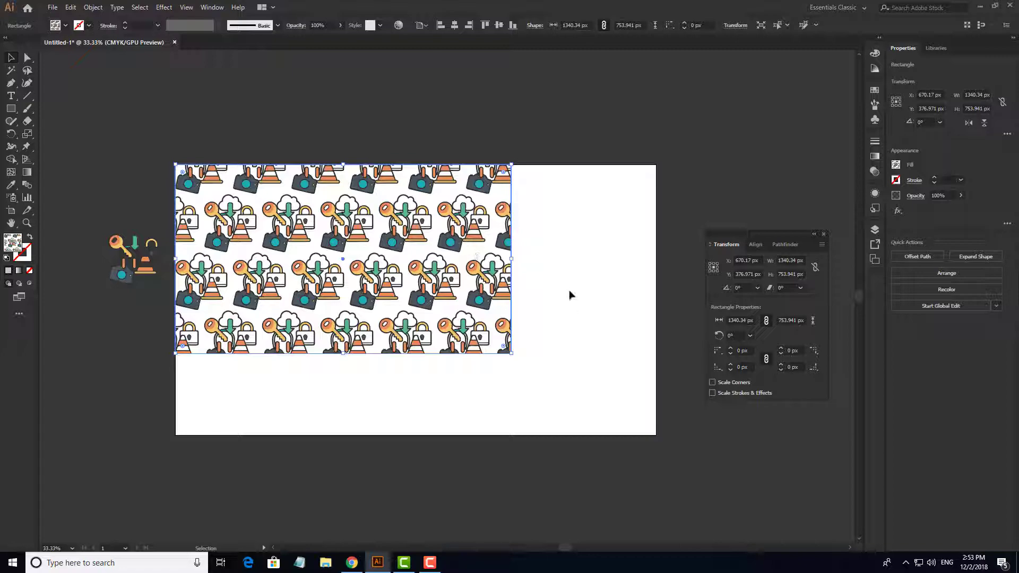
key(ctrl+z)
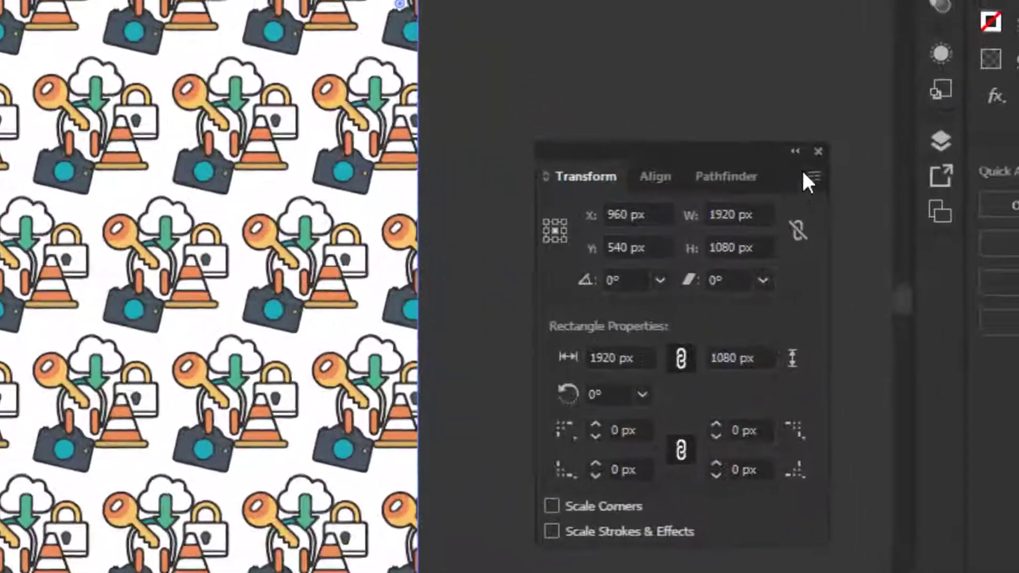
- Set Transform Pattern Only, test-scale the pattern and rectangle, and undo both back to 1920×1080
click(813, 177)
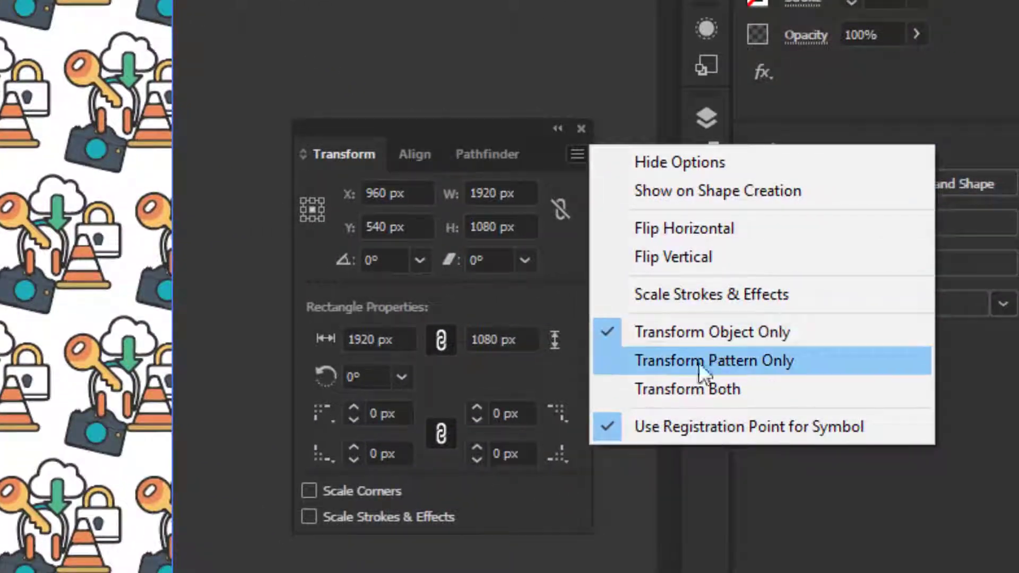
click(727, 364)
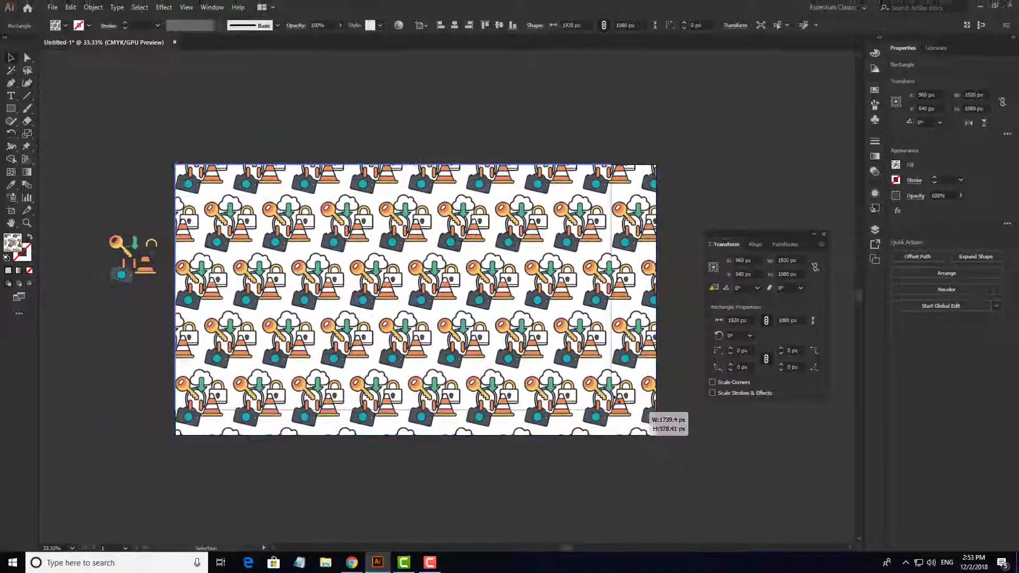
drag(617, 402, 587, 378)
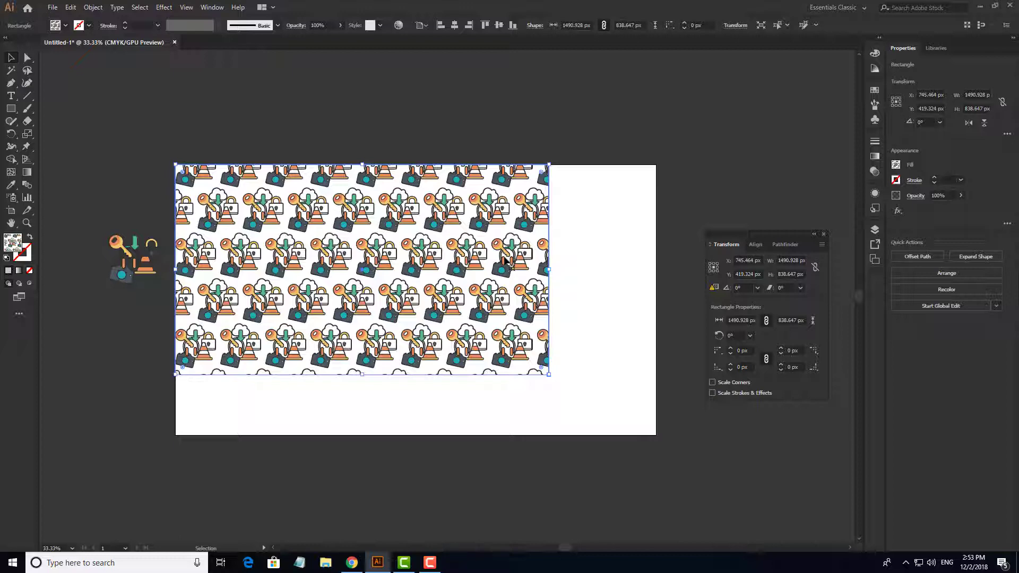
key(ctrl+z)
key(ctrl+z)
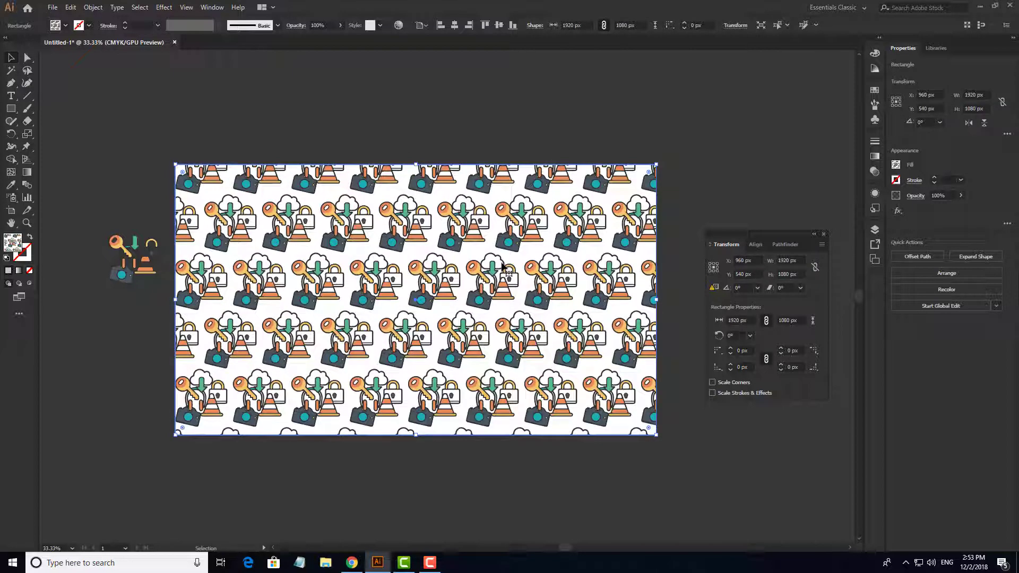
drag(656, 166, 606, 188)
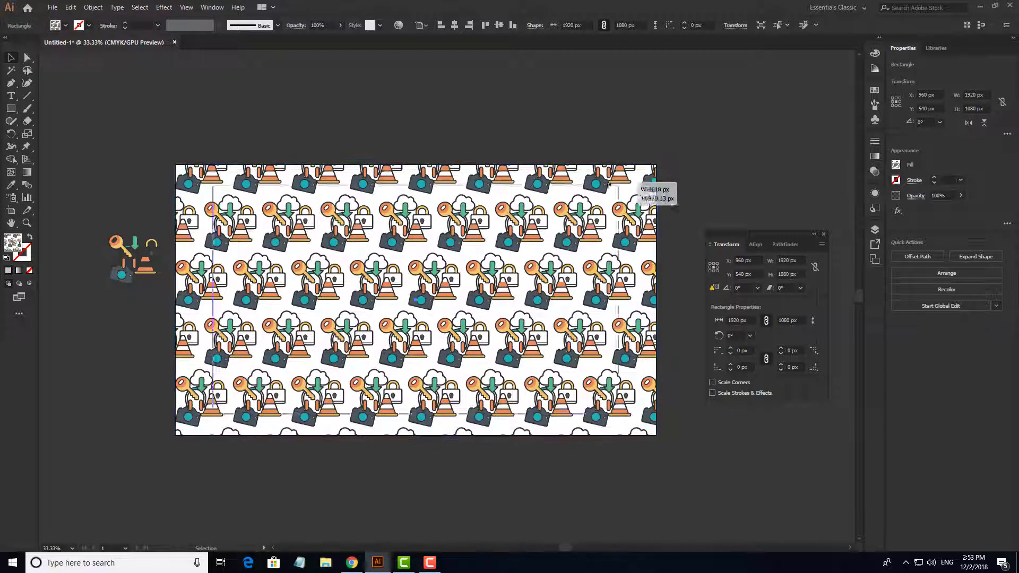
key(ctrl+z)
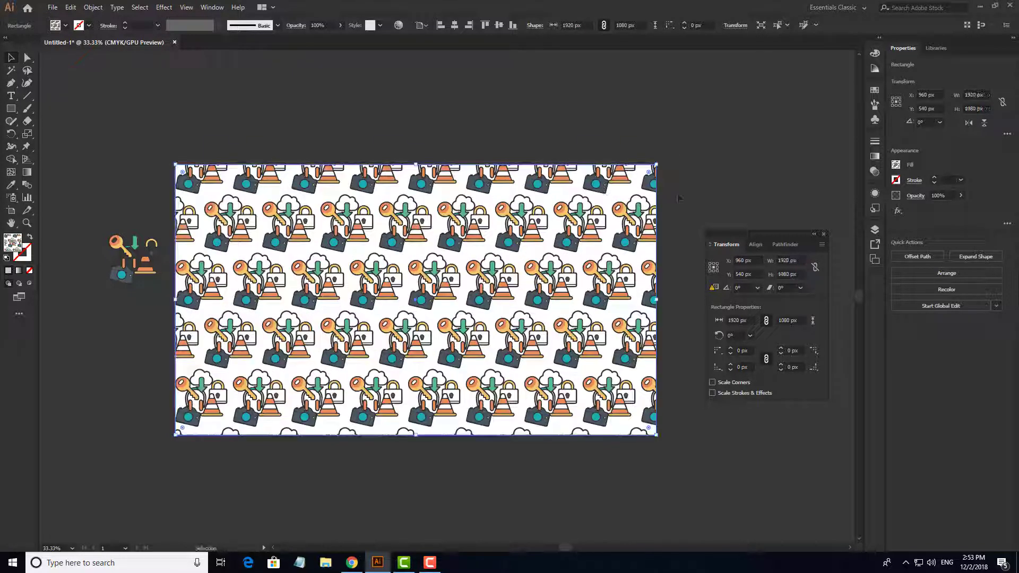
click(822, 246)
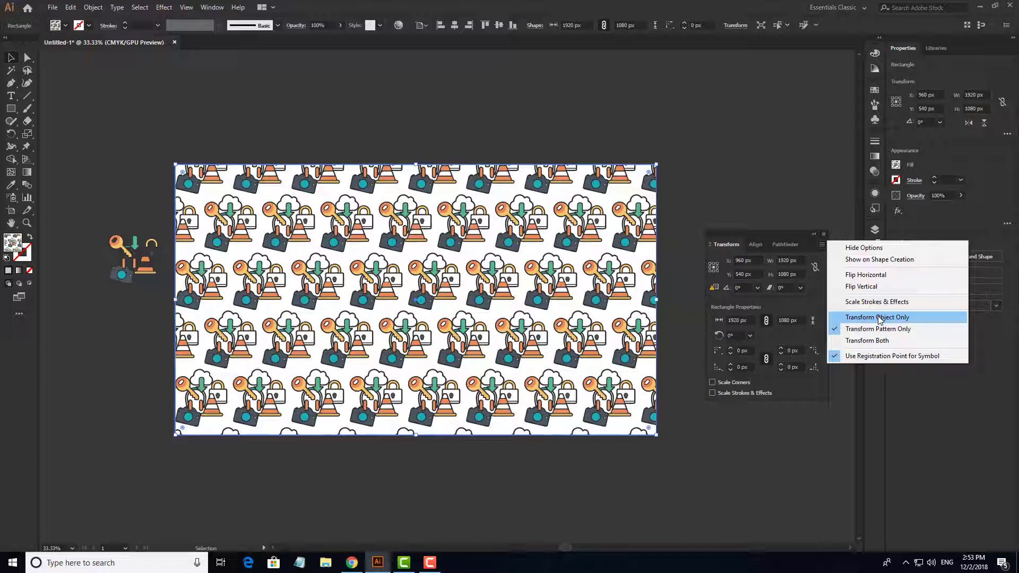
- Switch to Transform Object Only, test-scale the rectangle and undo, then zoom in on the pattern
click(878, 318)
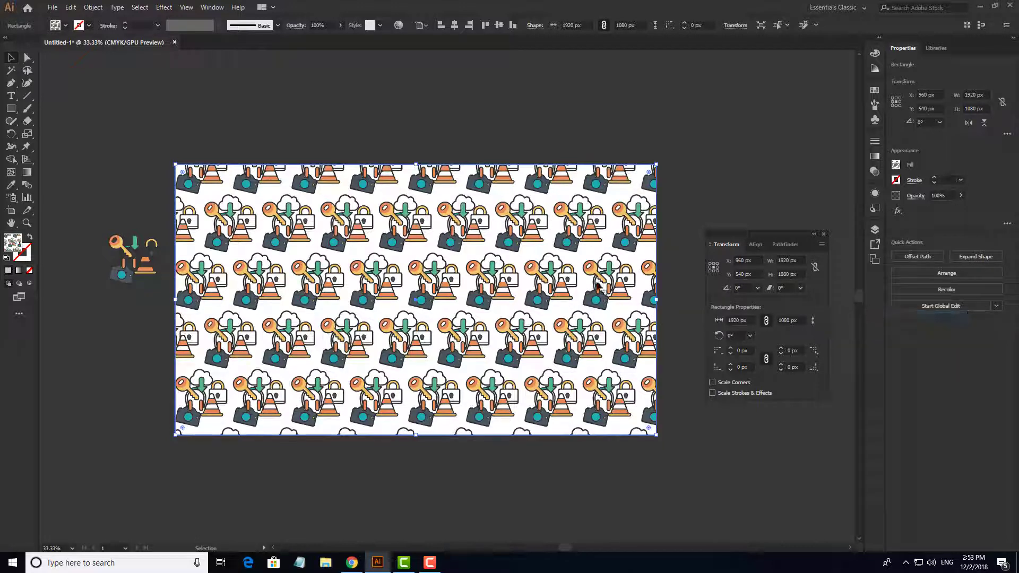
drag(655, 434, 568, 376)
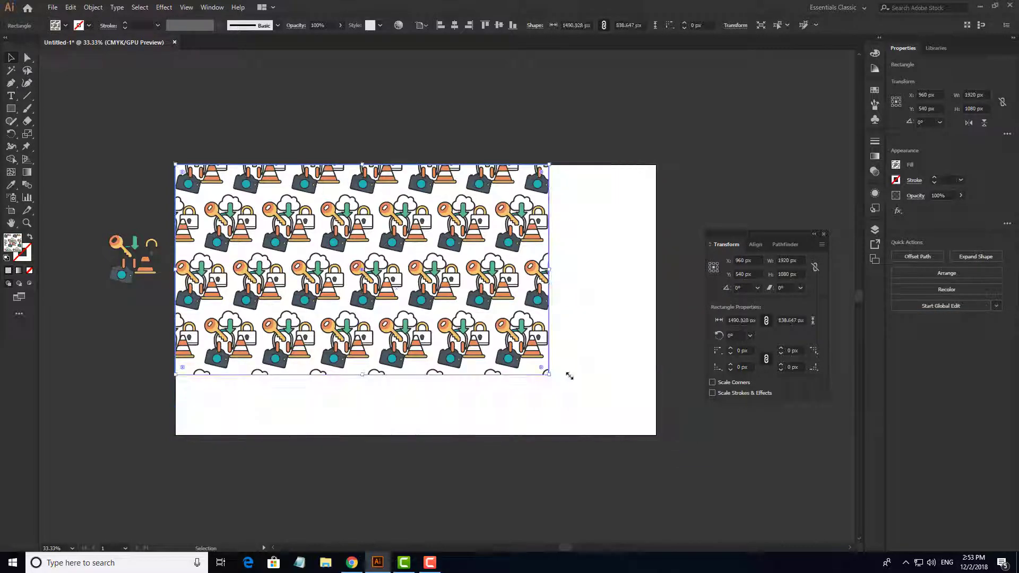
key(ctrl+z)
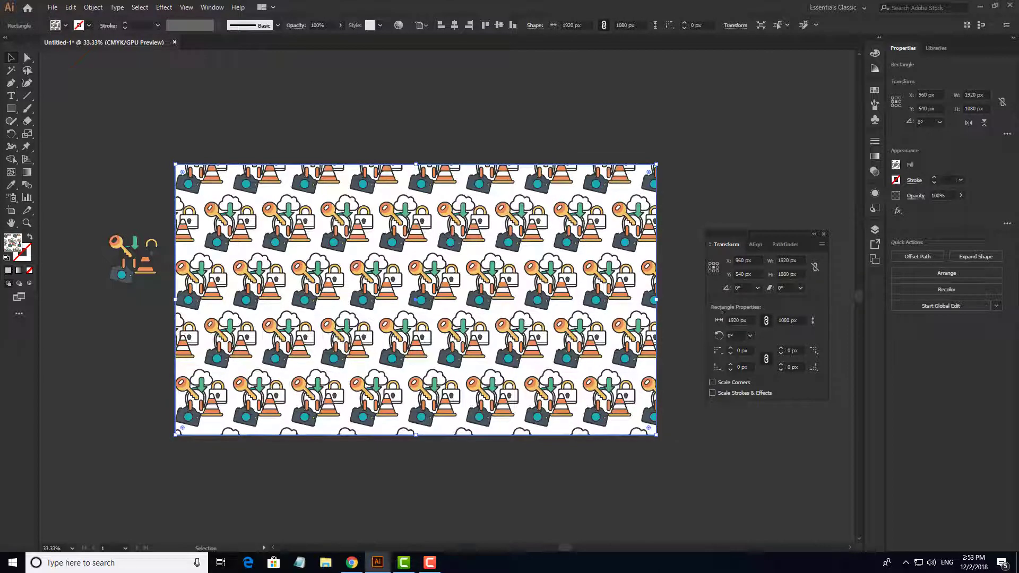
scroll(502, 276, up, 1)
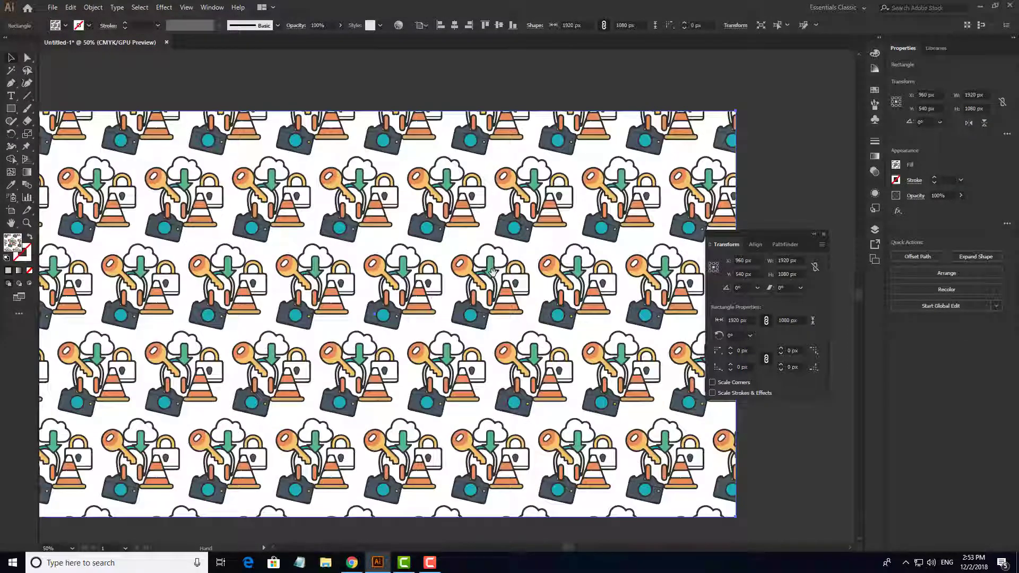
drag(501, 276, 529, 250)
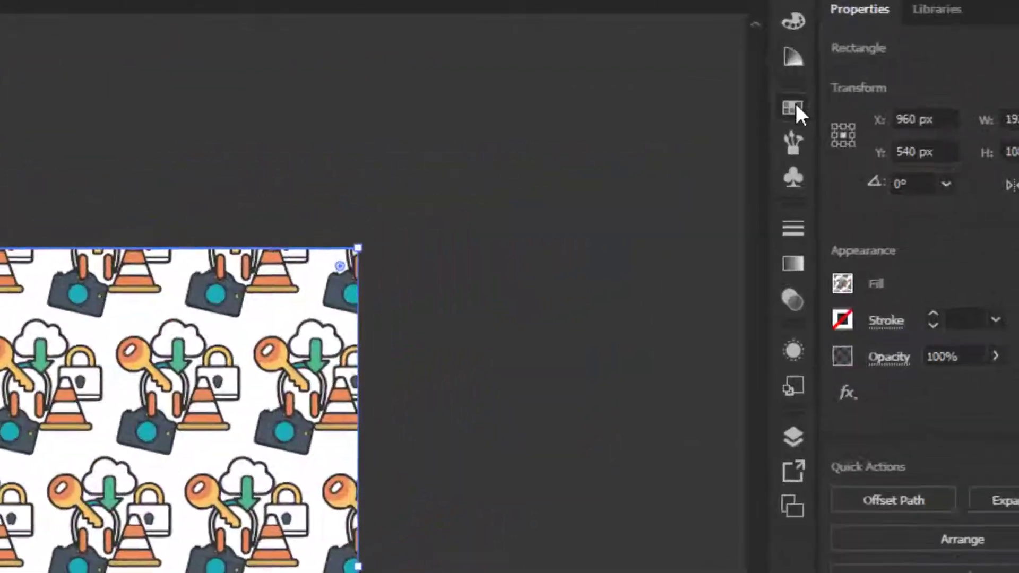
- Shrink the Test Pattern tile again in pattern editing so the icons overlap densely, then finish
click(875, 90)
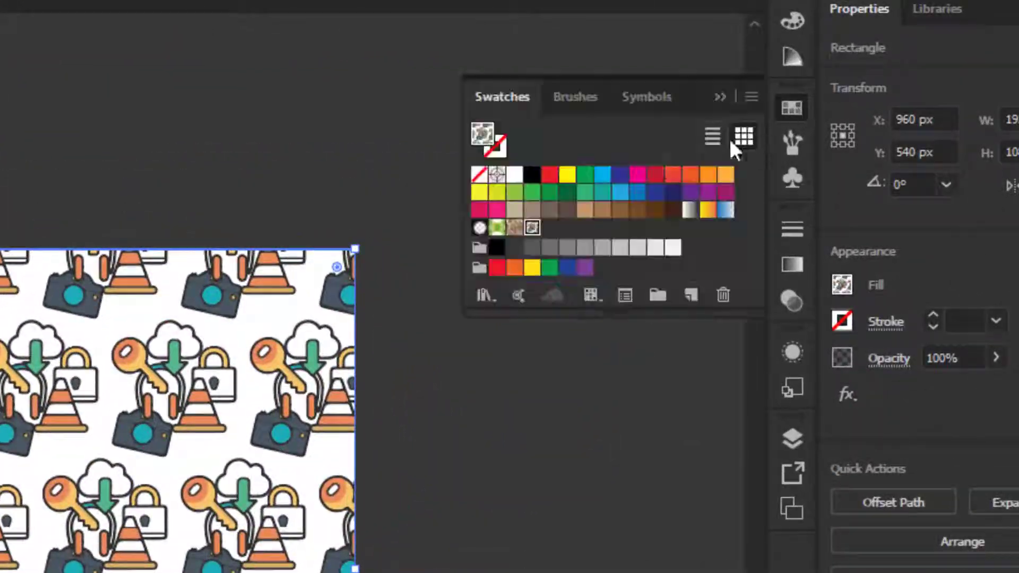
double_click(535, 227)
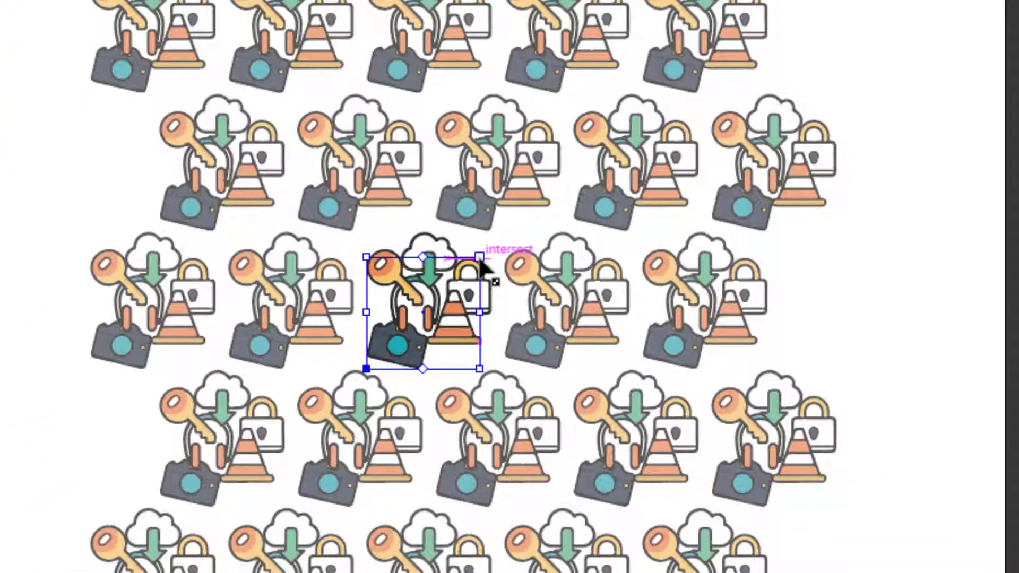
drag(506, 237, 488, 257)
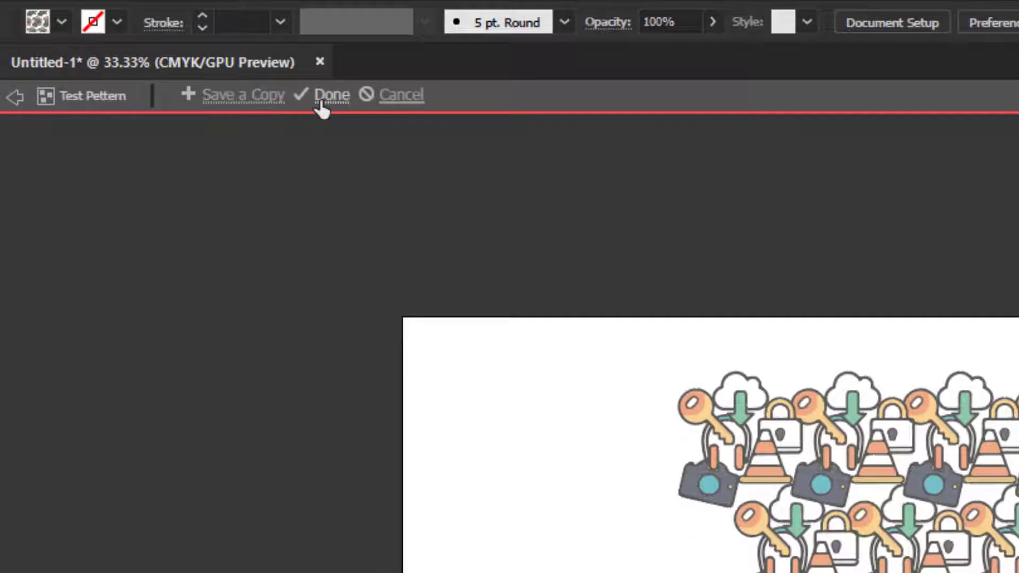
click(321, 101)
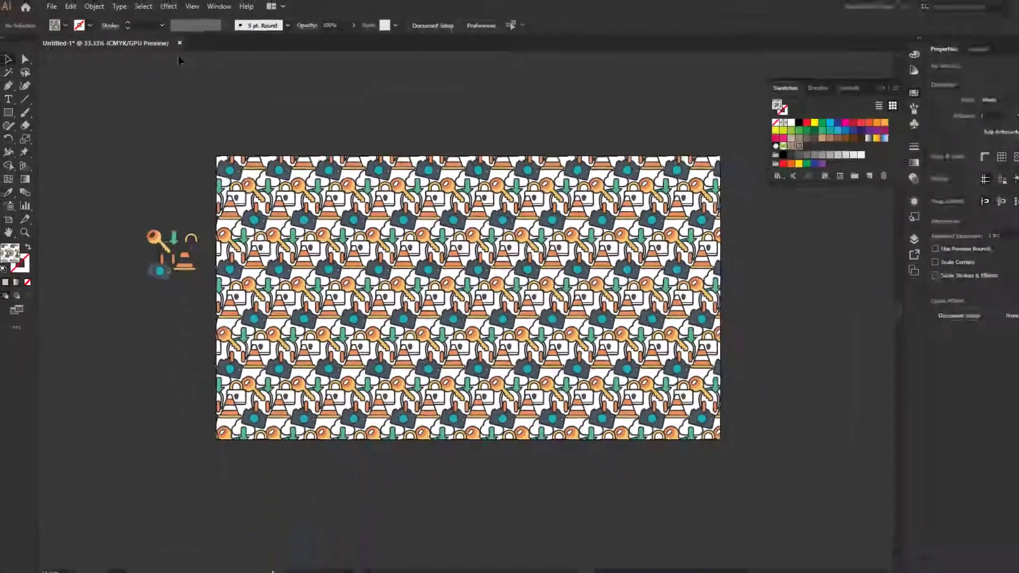
- Delete the loose icon group sitting beside the artboard
scroll(469, 266, up, 1)
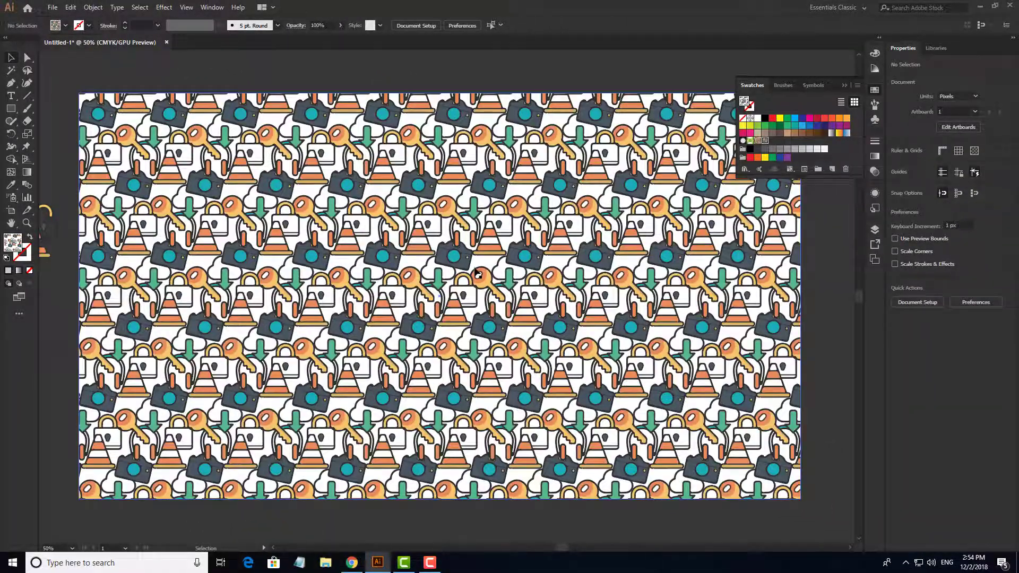
mouse_move(472, 280)
mouse_down()
mouse_move(475, 266)
mouse_move(453, 264)
mouse_up()
scroll(477, 268, down, 1)
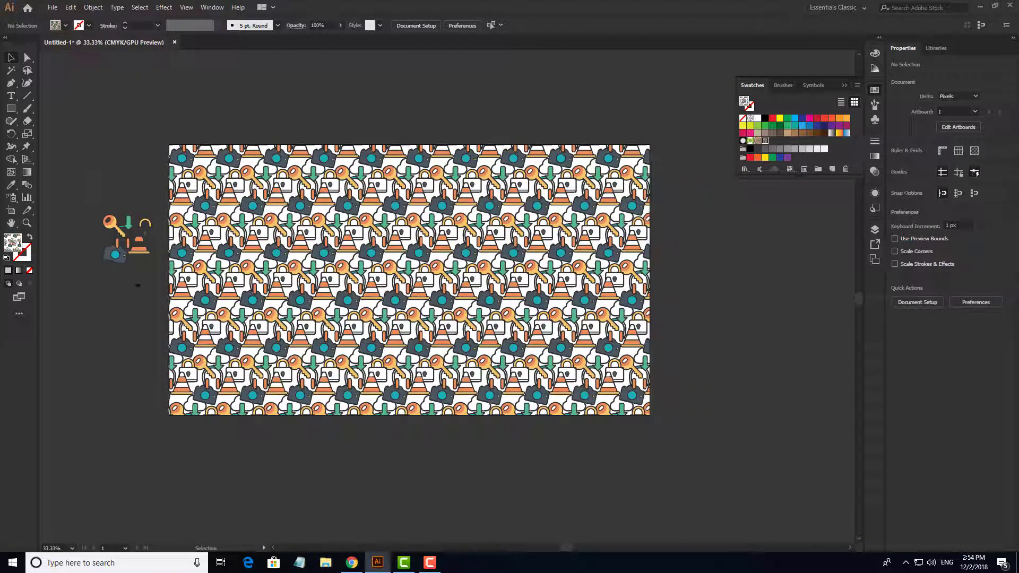
drag(98, 208, 156, 291)
key(Delete)
- Alt-drag the artboard to the right to create Artboard 1 copy at 1920×1080
mouse_move(337, 289)
mouse_down()
mouse_move(276, 308)
mouse_move(253, 301)
mouse_up()
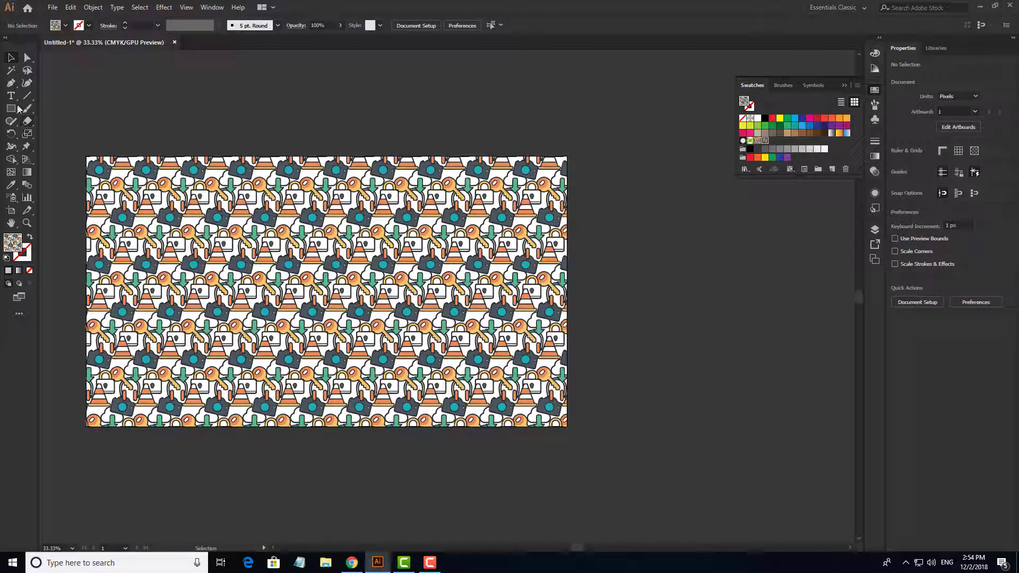
click(12, 210)
drag(174, 272, 688, 271)
- Draw a hexagon with the Polygon tool over the second artboard's centre
key(ctrl+minus)
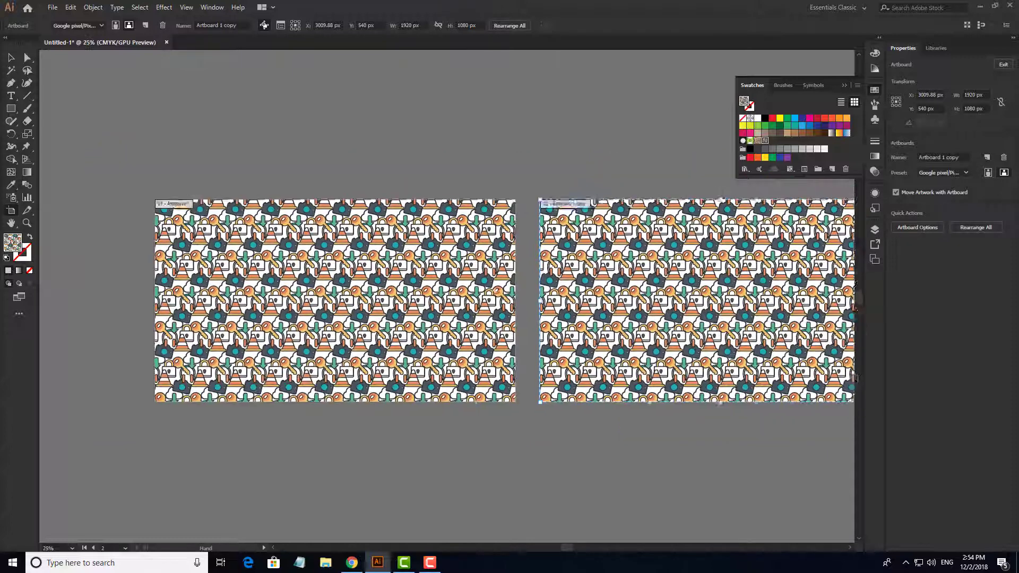
click(14, 57)
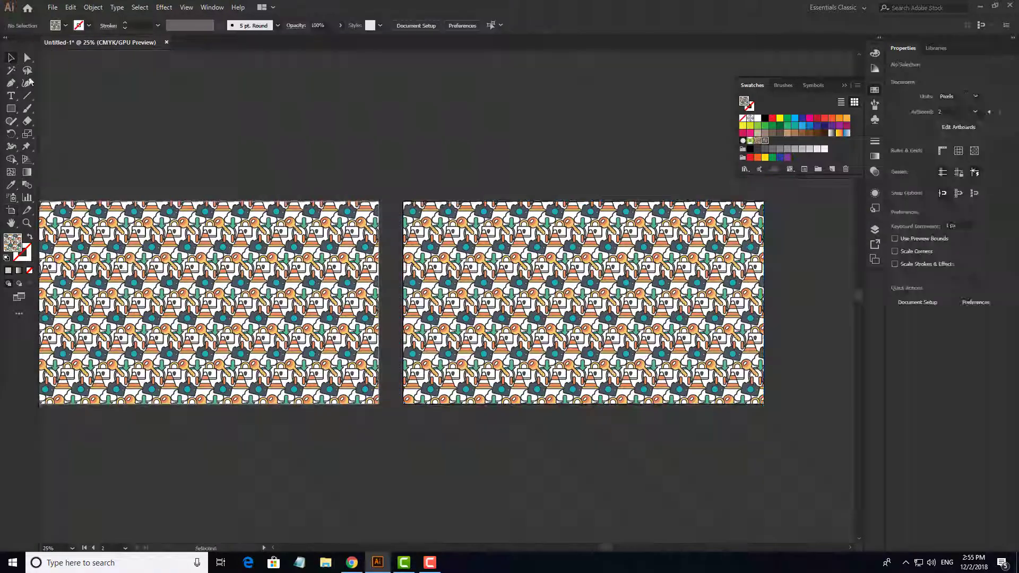
click(10, 108)
click(63, 148)
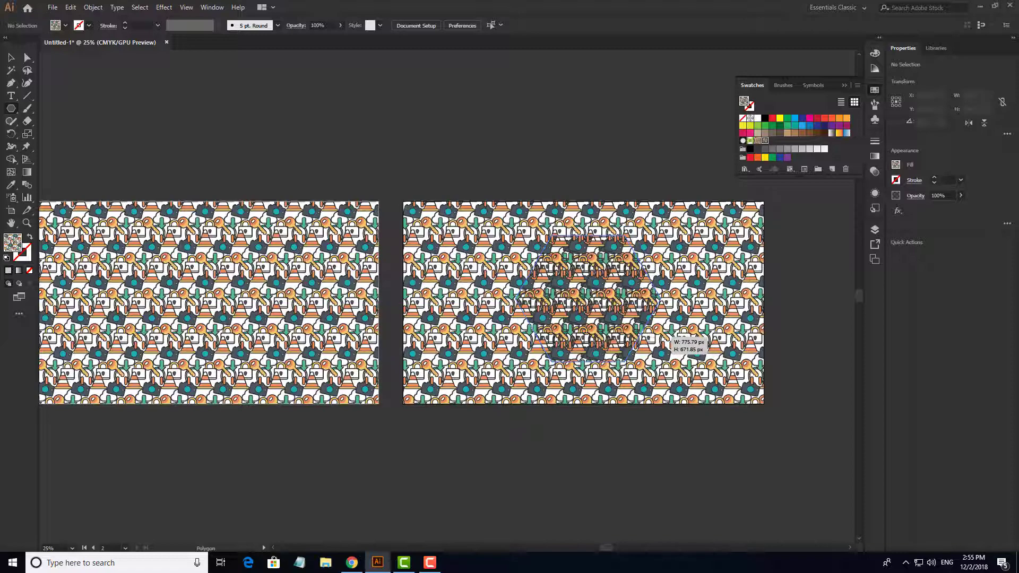
drag(589, 300, 661, 335)
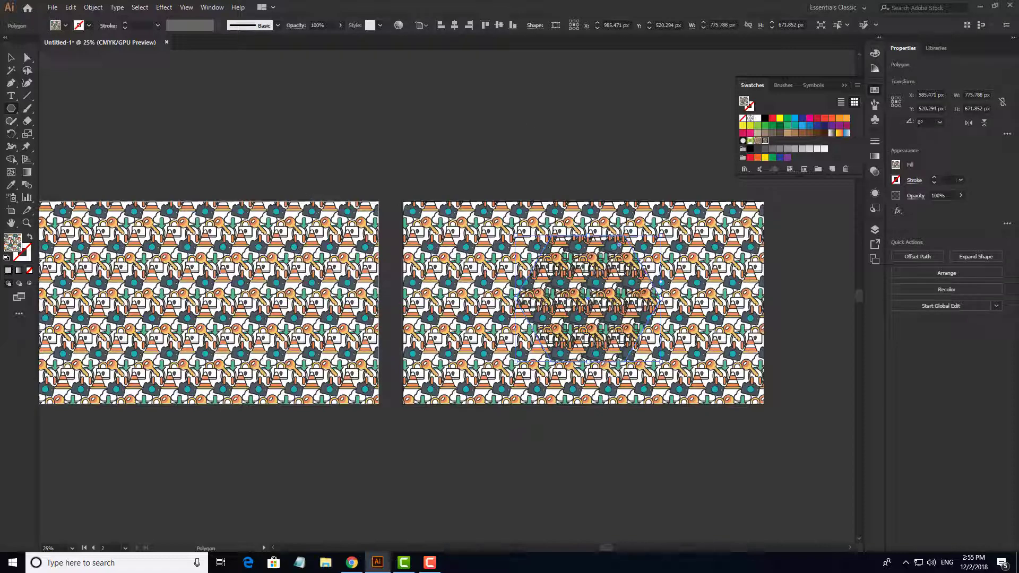
scroll(640, 293, up, 1)
scroll(640, 293, up, 1)
scroll(642, 287, down, 1)
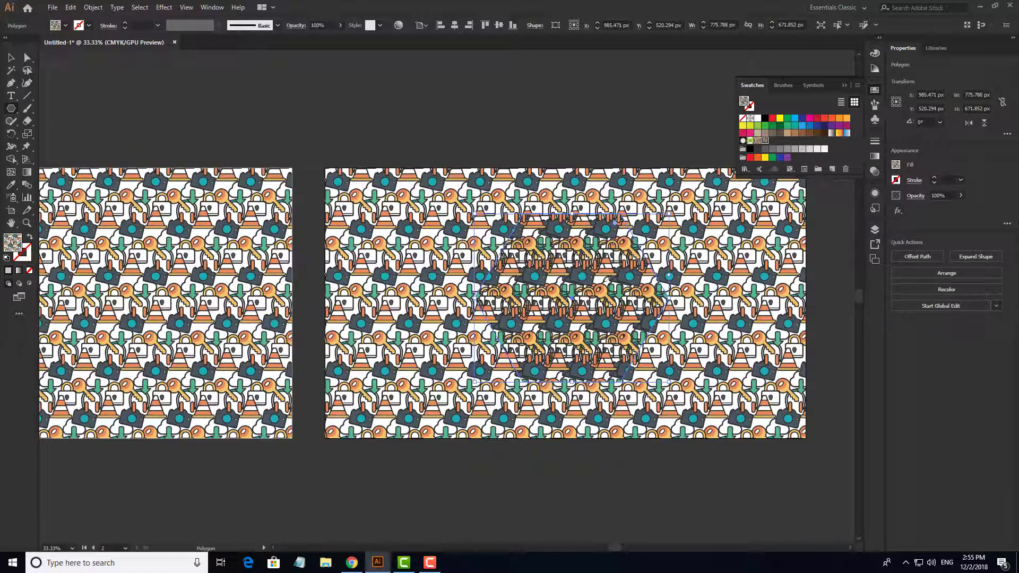
- Fill the hexagon with solid red, restoring the accidentally removed pattern rectangle
key(v)
key(ctrl+shift+a)
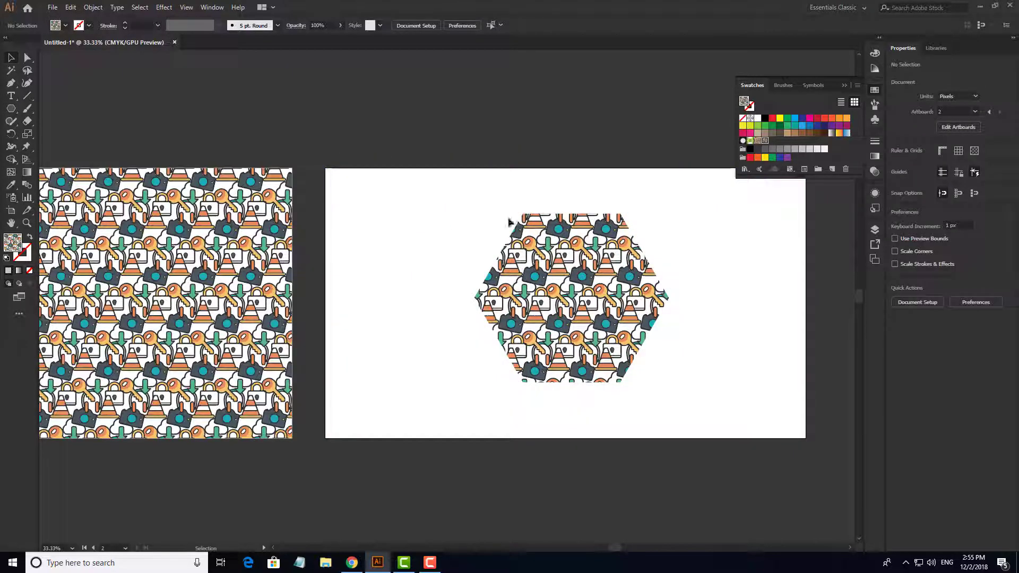
scroll(653, 262, up, 1)
scroll(699, 239, down, 1)
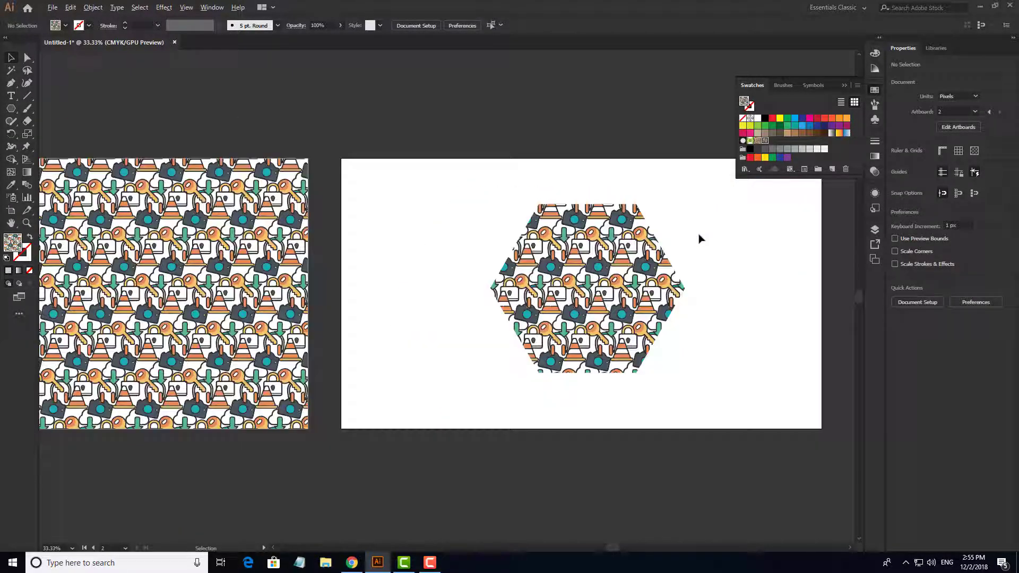
key(ctrl+z)
click(602, 240)
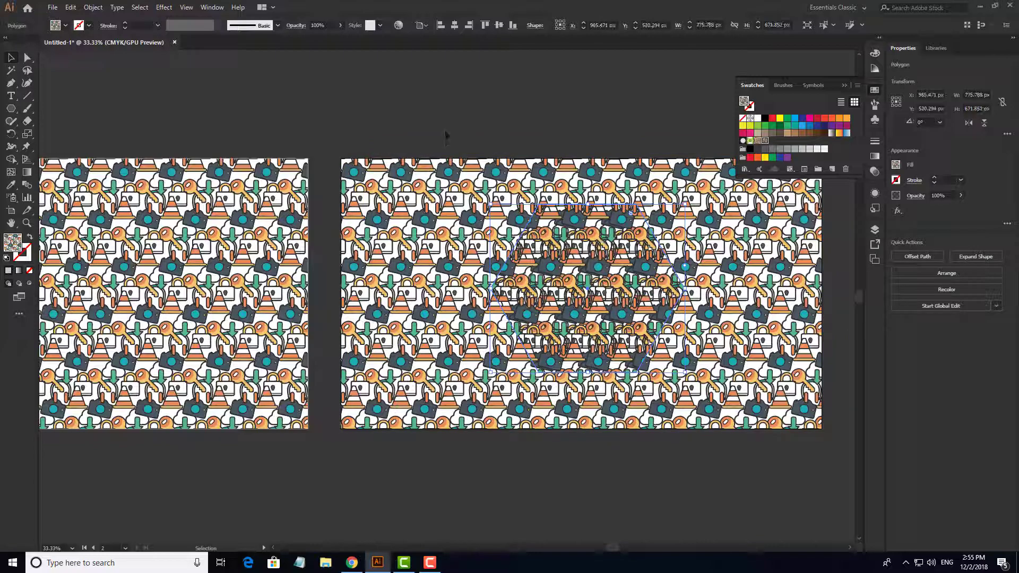
click(817, 118)
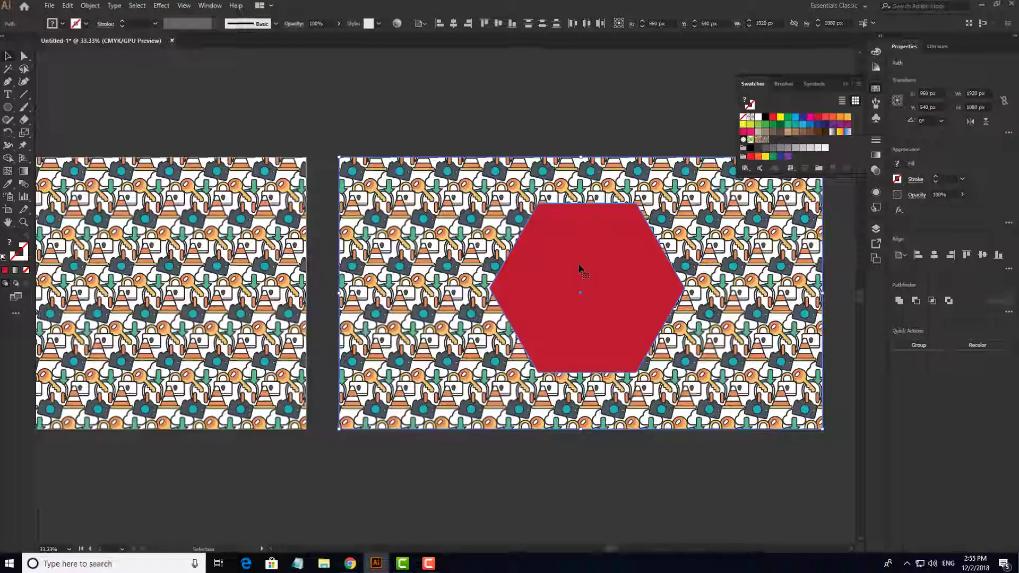
- Make a clipping mask of the pattern with the hexagon, delete it, then delete the empty second artboard
right_click(578, 263)
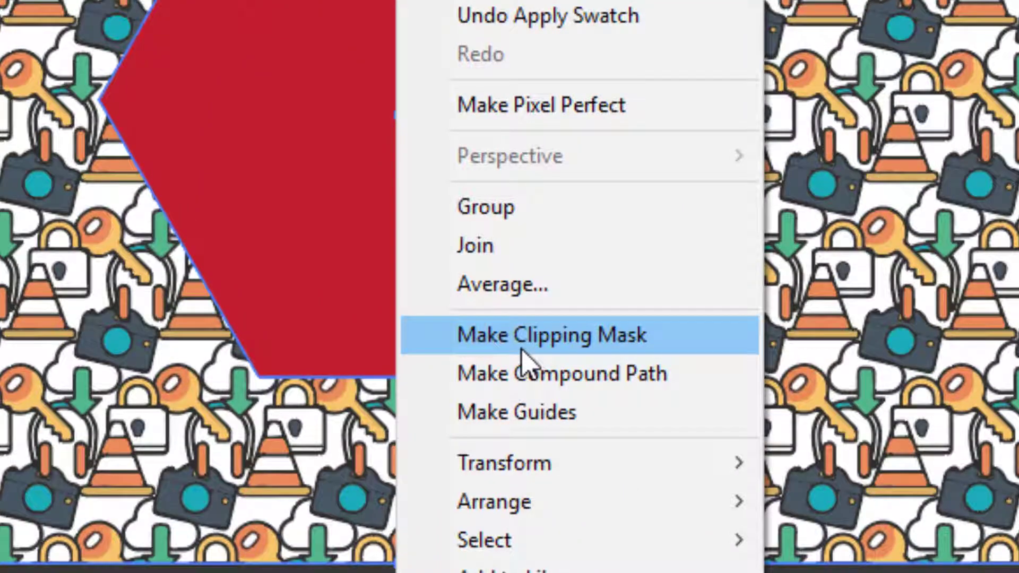
click(524, 348)
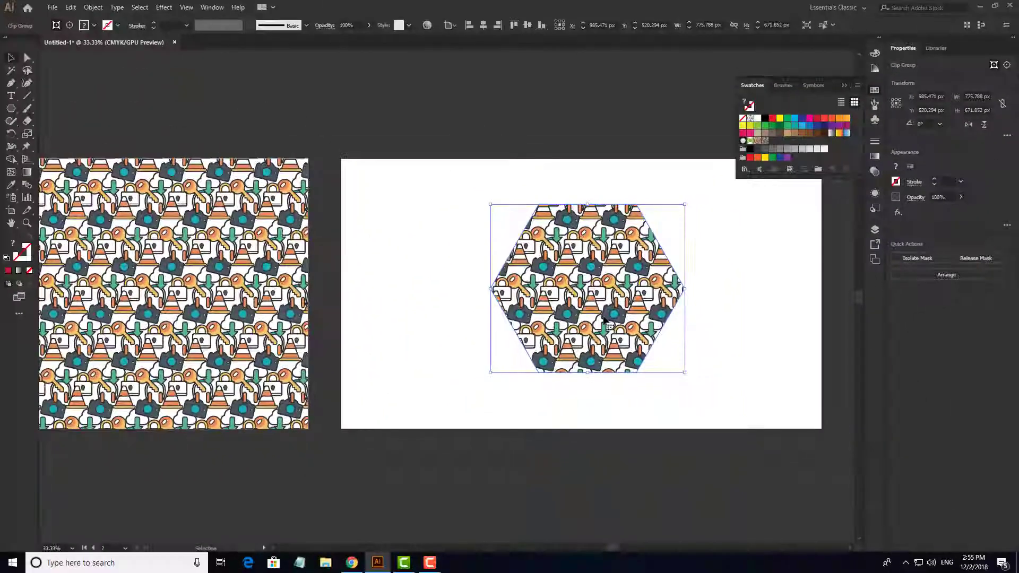
key(Delete)
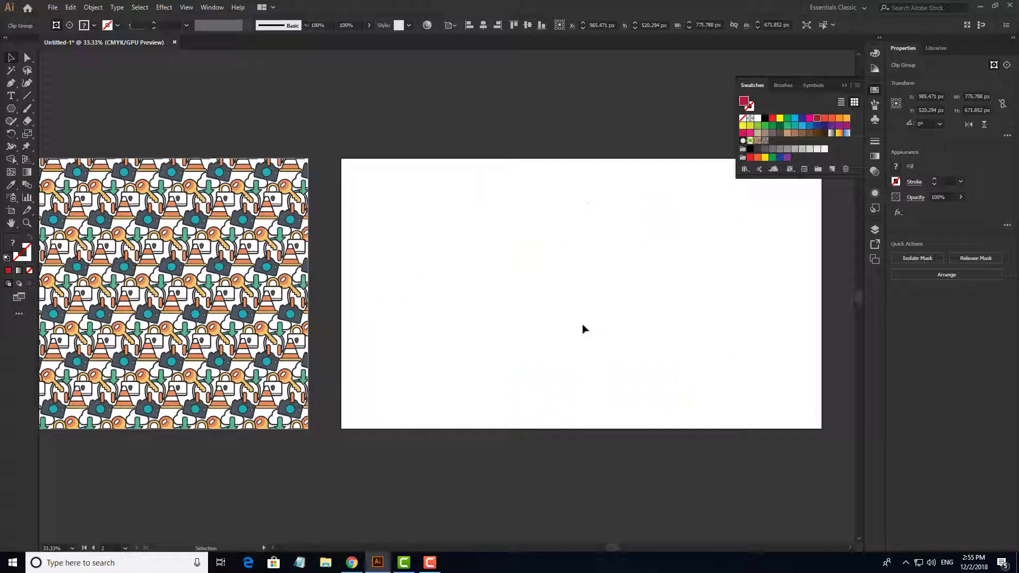
key(shift+o)
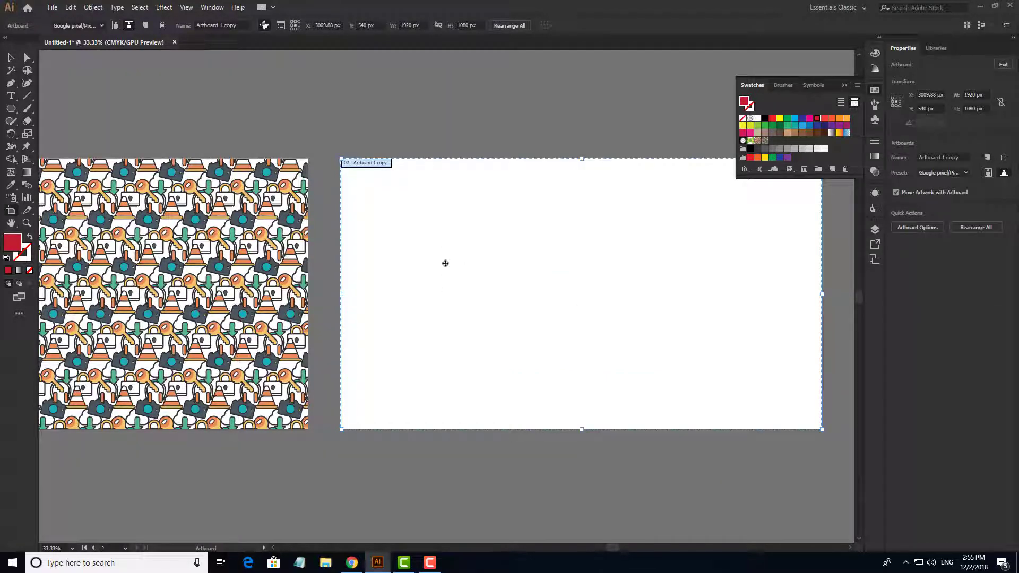
key(Delete)
- Center the pattern-filled artboard in view and close the floating Swatches panel
key(v)
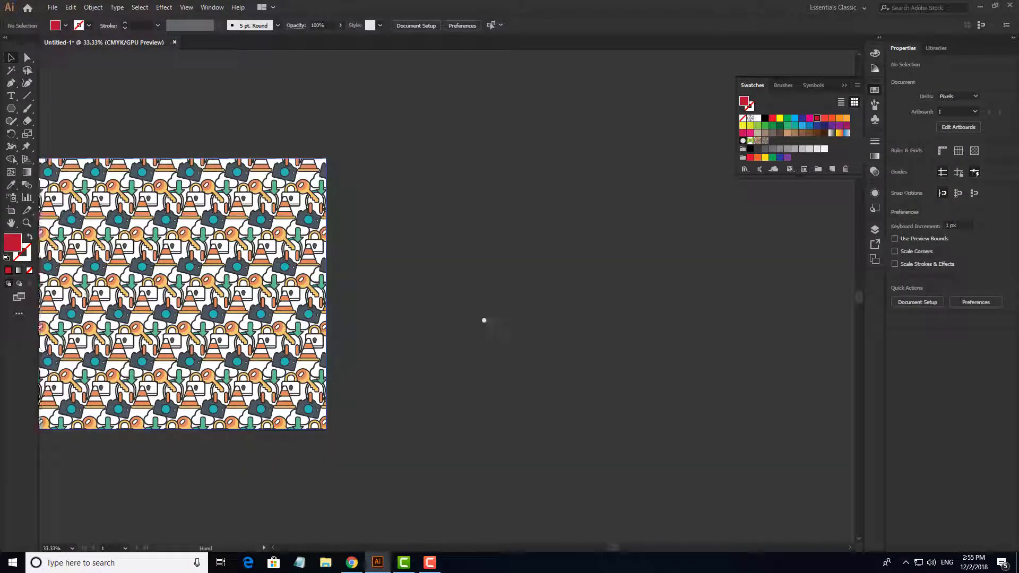
drag(483, 318, 776, 316)
drag(279, 302, 368, 329)
scroll(387, 316, up, 1)
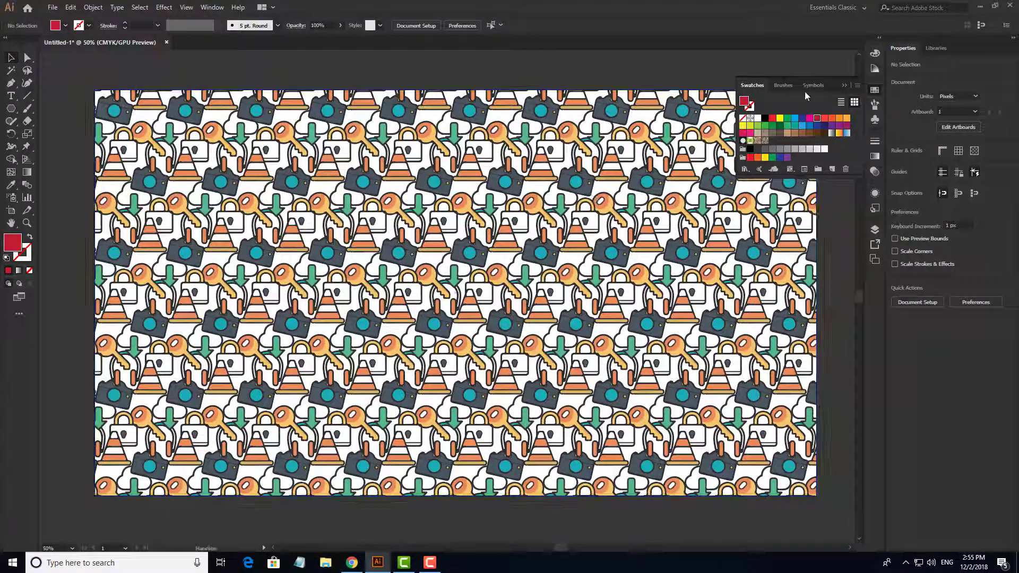
click(779, 133)
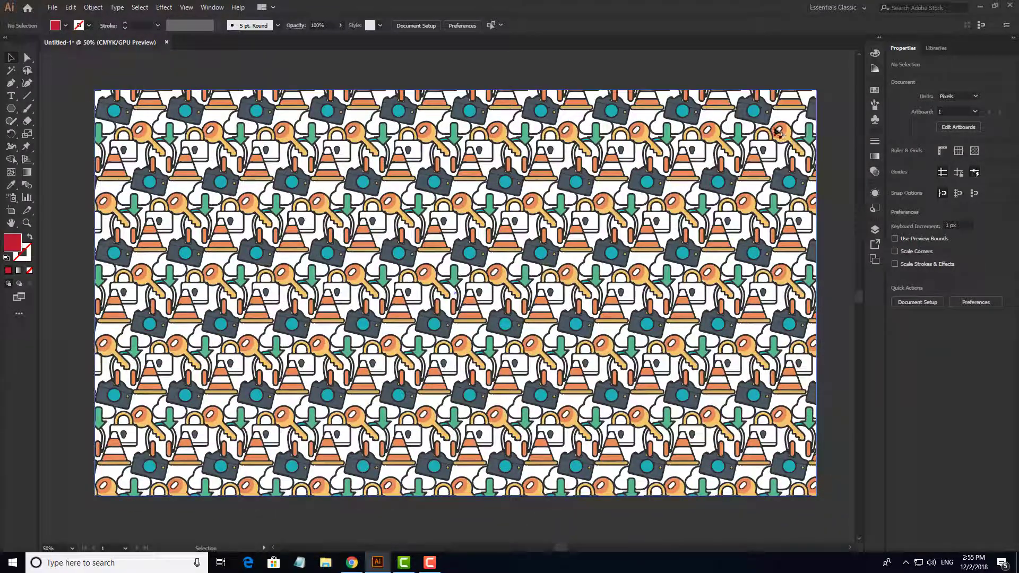